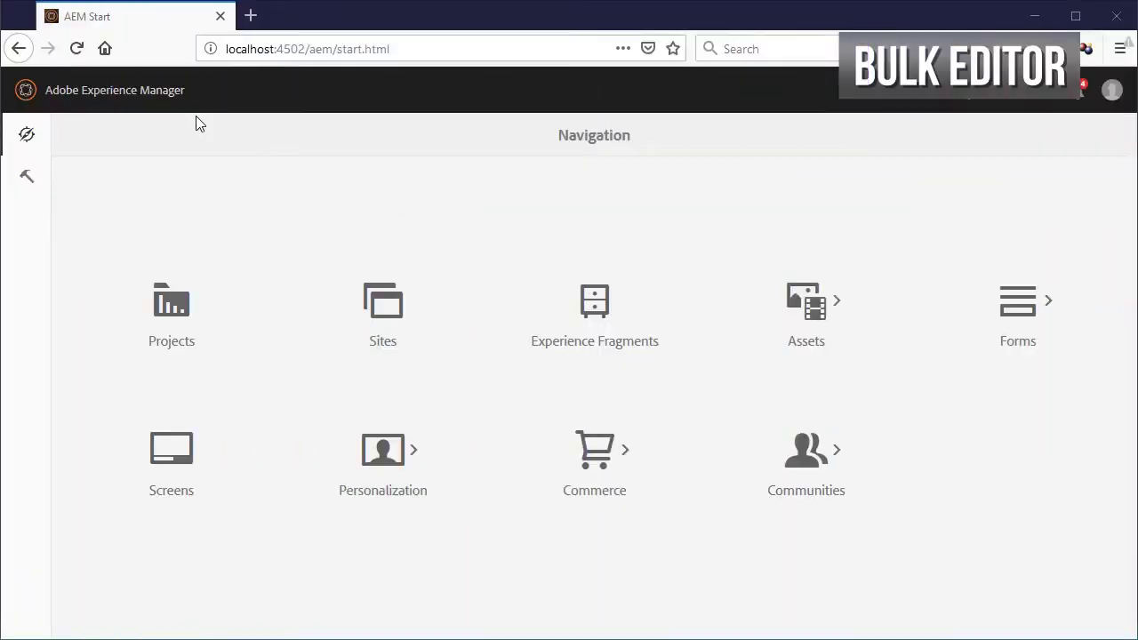
Open the Bulk Editor from the Importers folder, reached through the Configuration tool in the Operations tools
click(124, 109)
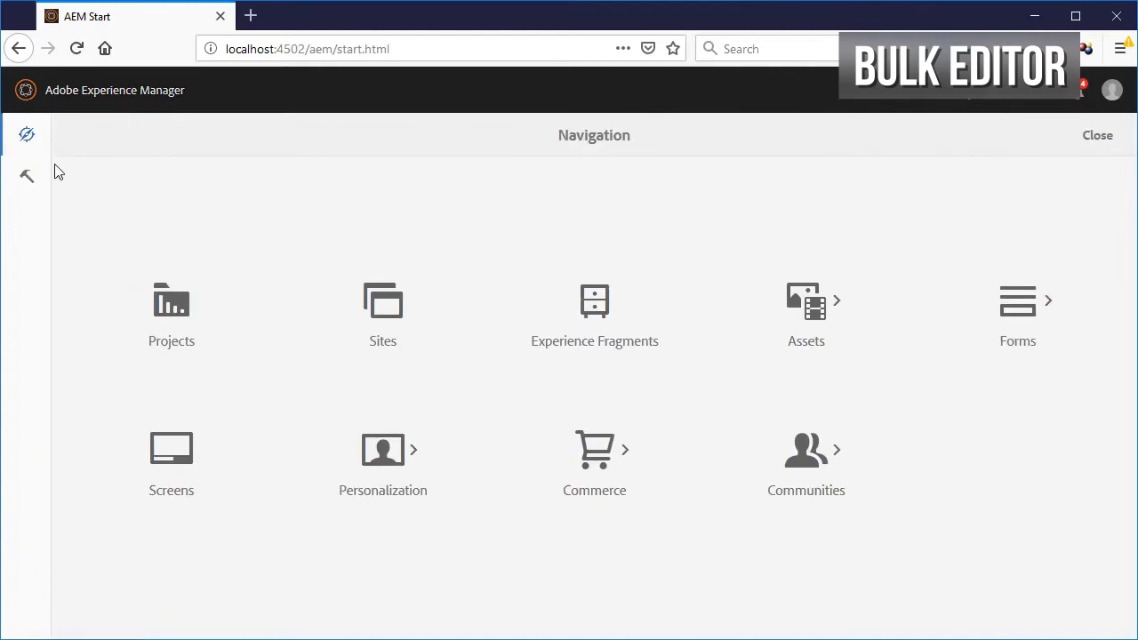
click(31, 183)
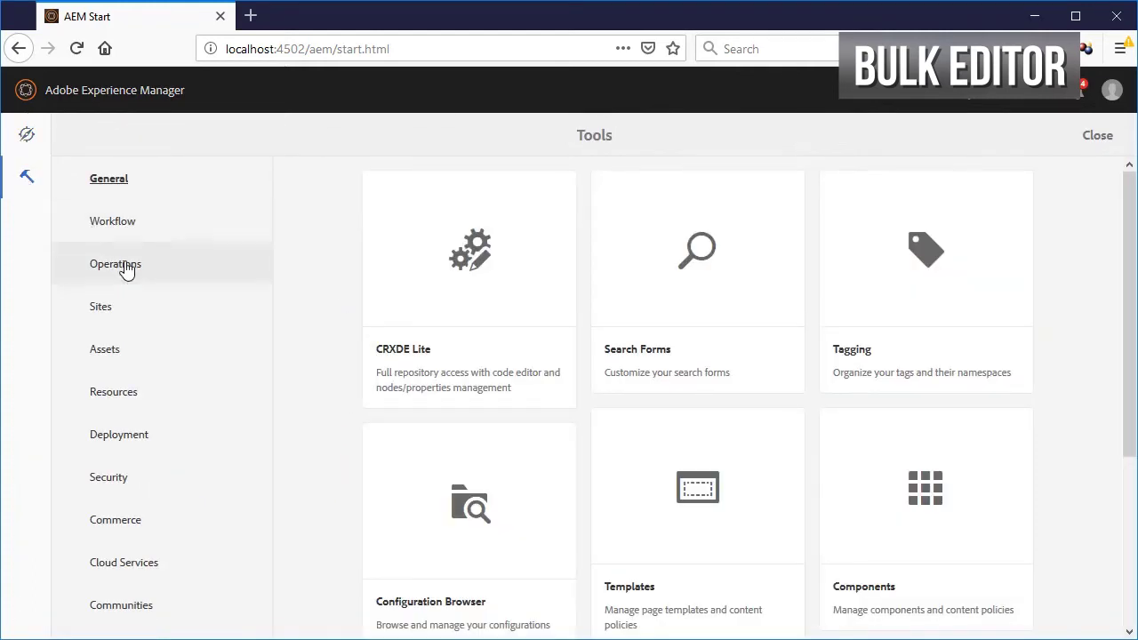
click(96, 265)
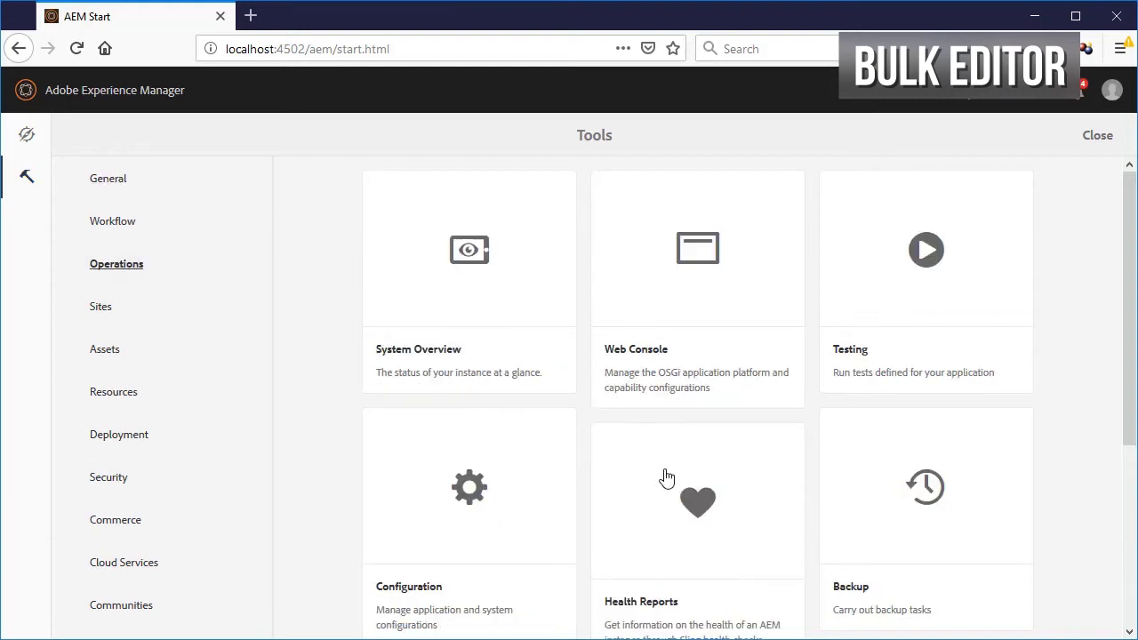
click(480, 548)
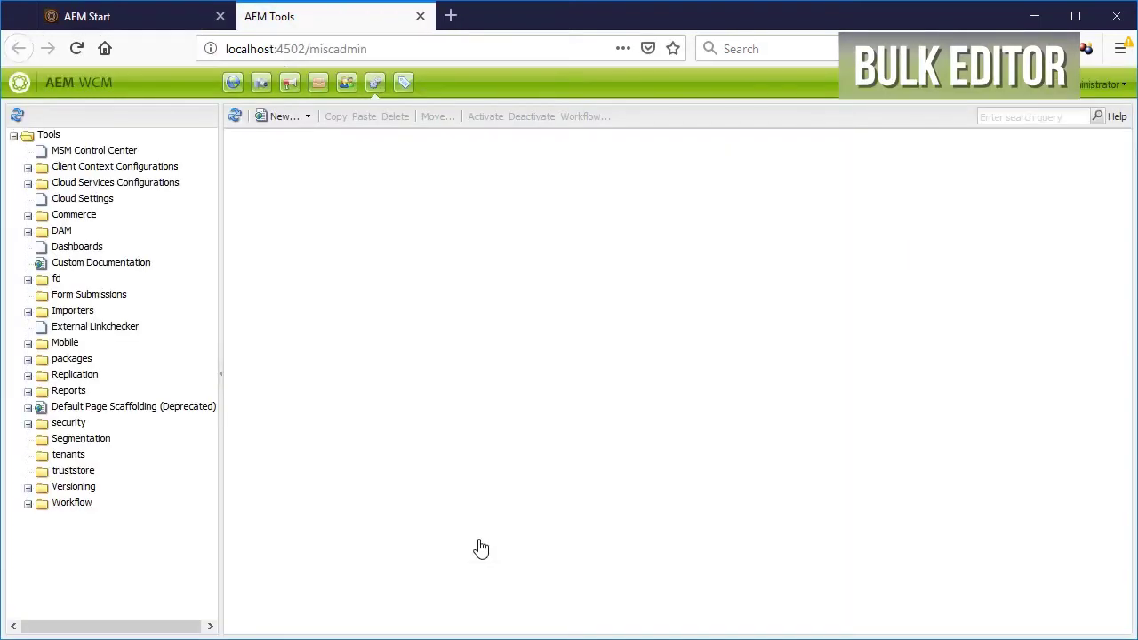
click(72, 313)
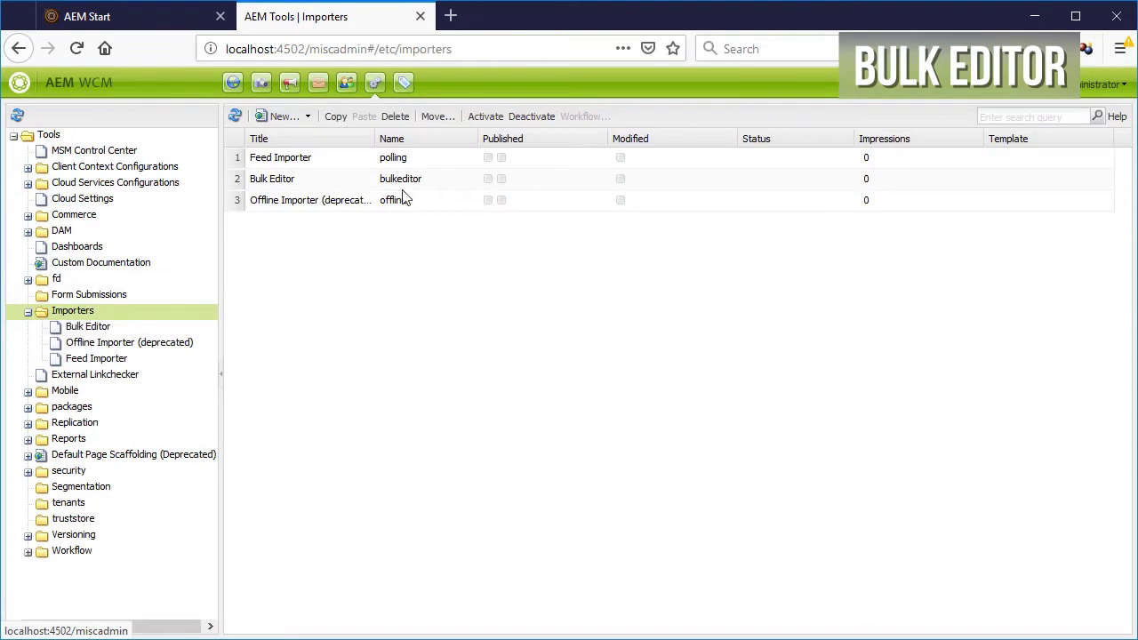
double_click(414, 180)
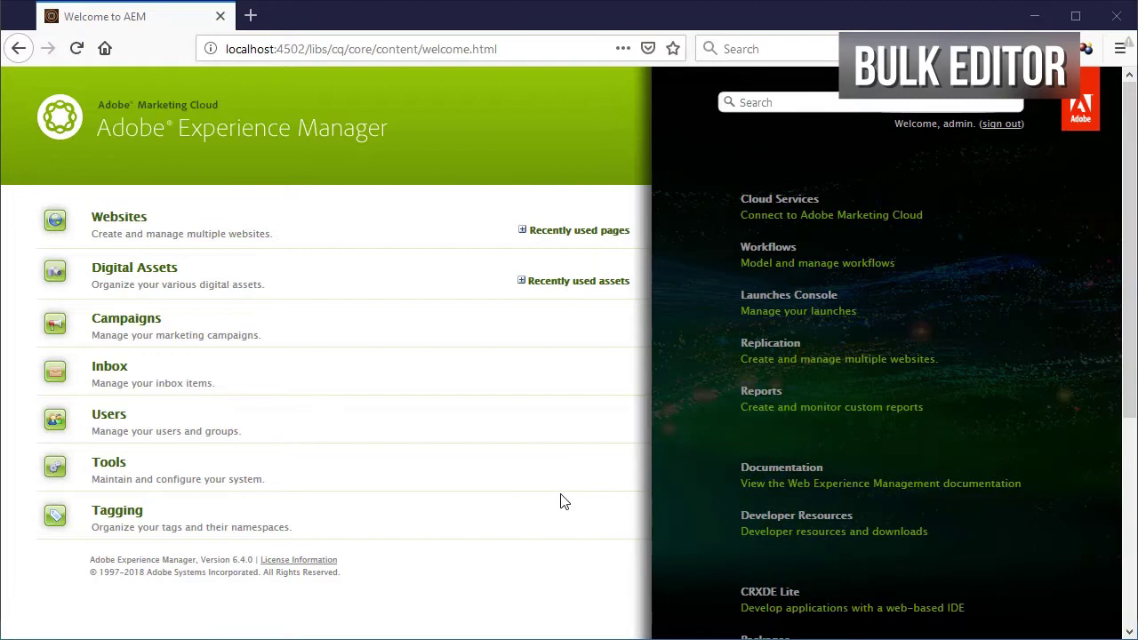
Open the Bulk Editor from the Importers folder of the classic welcome page's Tools console and close the console page
click(111, 463)
click(28, 312)
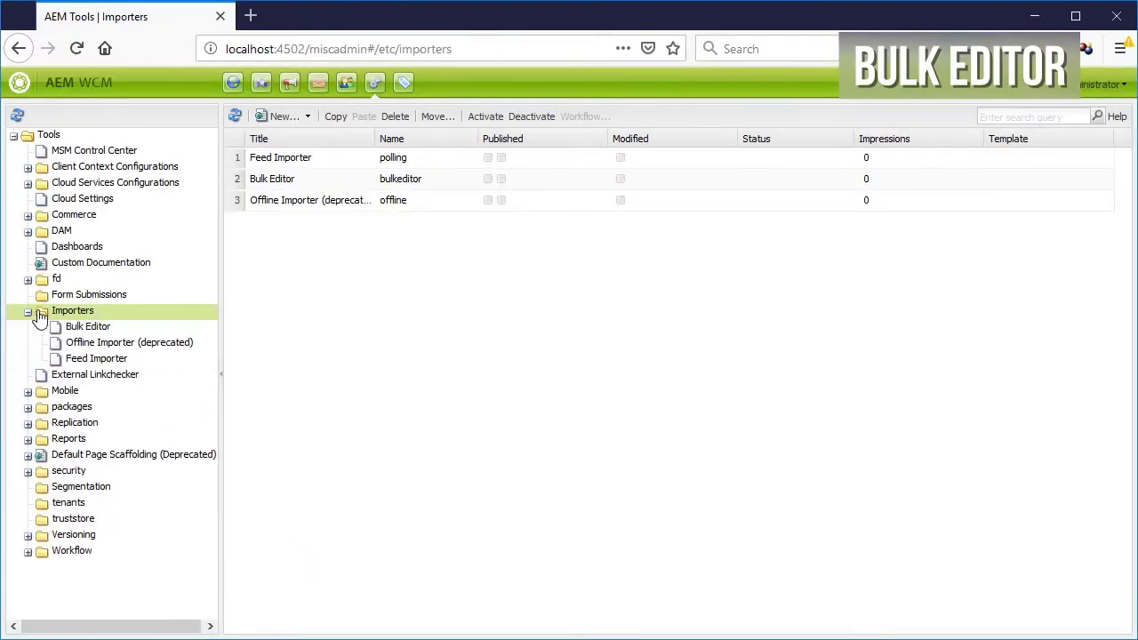
double_click(421, 180)
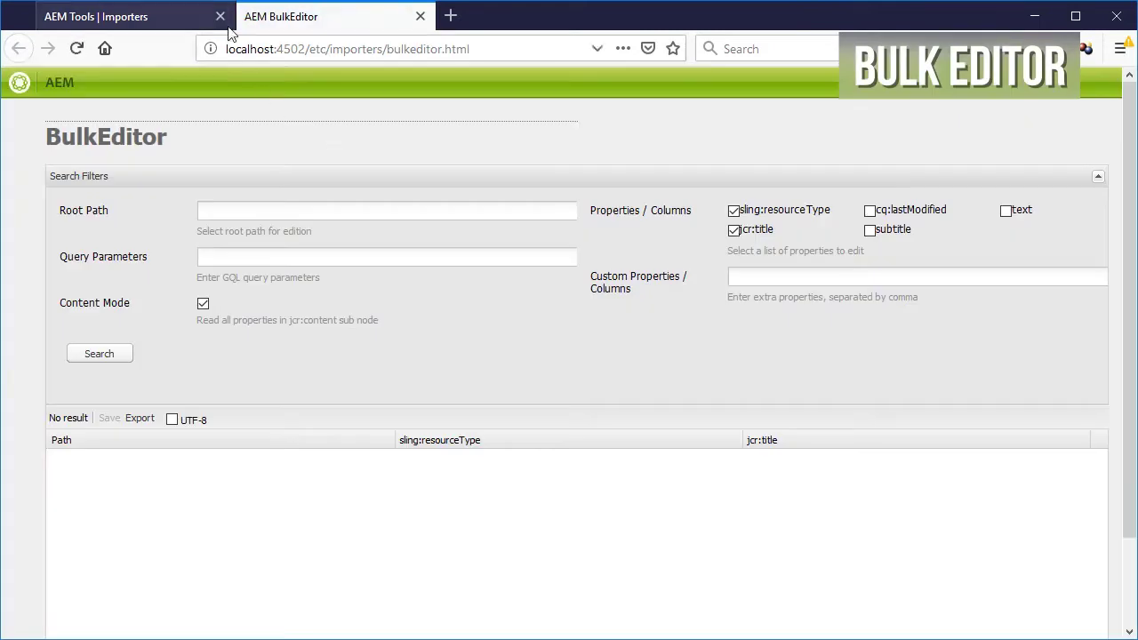
click(220, 16)
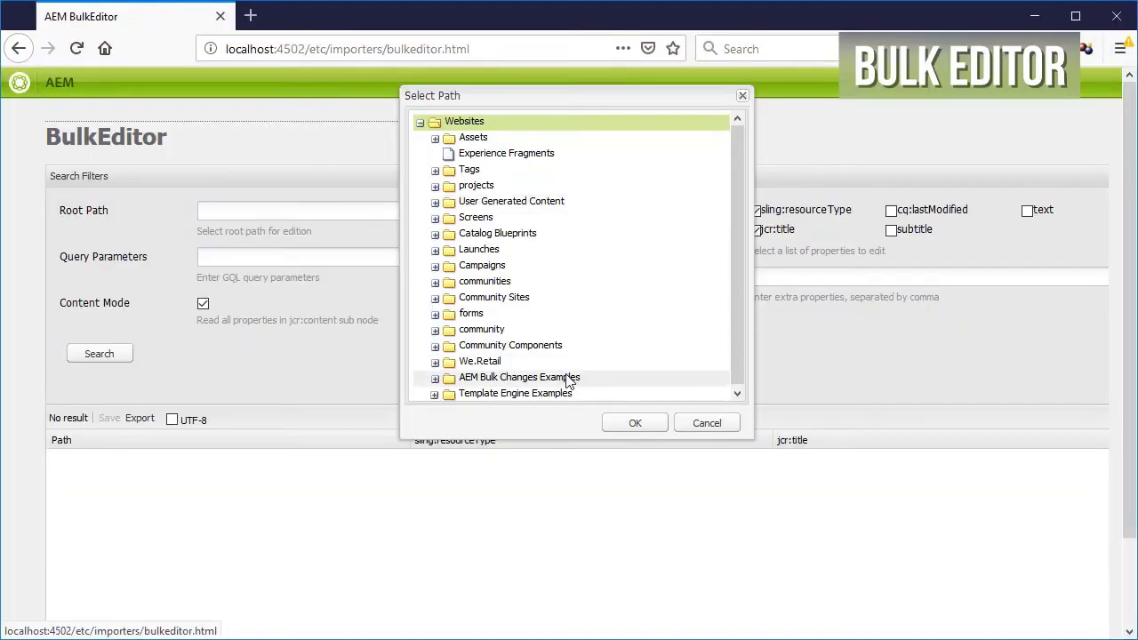
Set the root path to the AEM Bulk Changes Examples site, /content/aem-bulk-changes-examples
double_click(614, 381)
scroll(649, 374, down, 2)
click(637, 426)
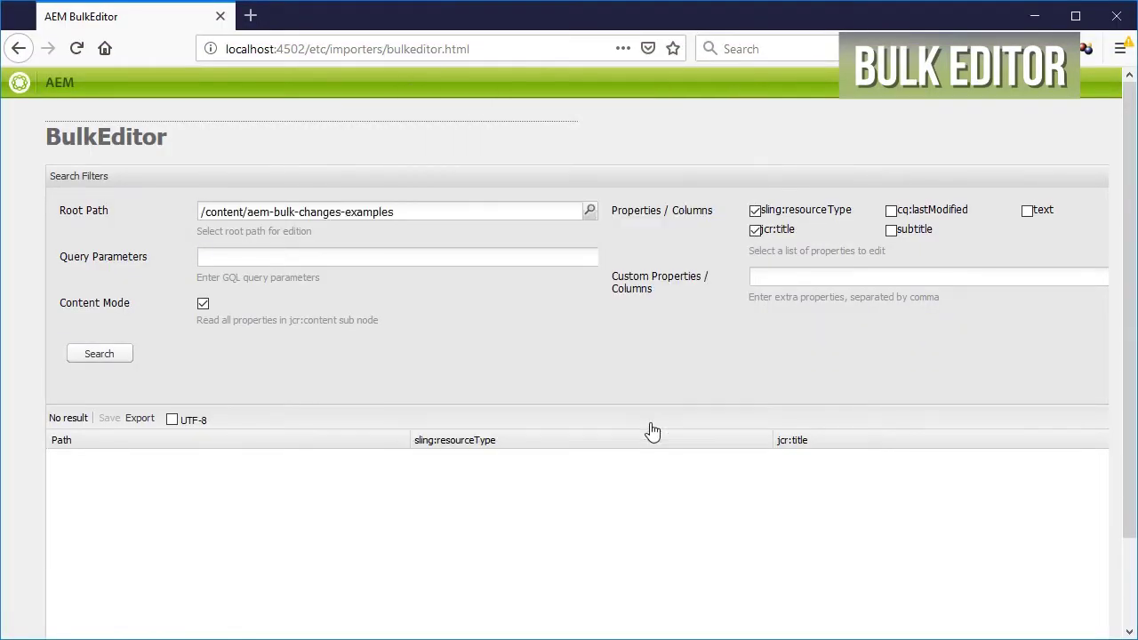
Search the chosen root path and compare the results with Content Mode on and off
click(100, 355)
click(203, 303)
click(100, 355)
click(99, 354)
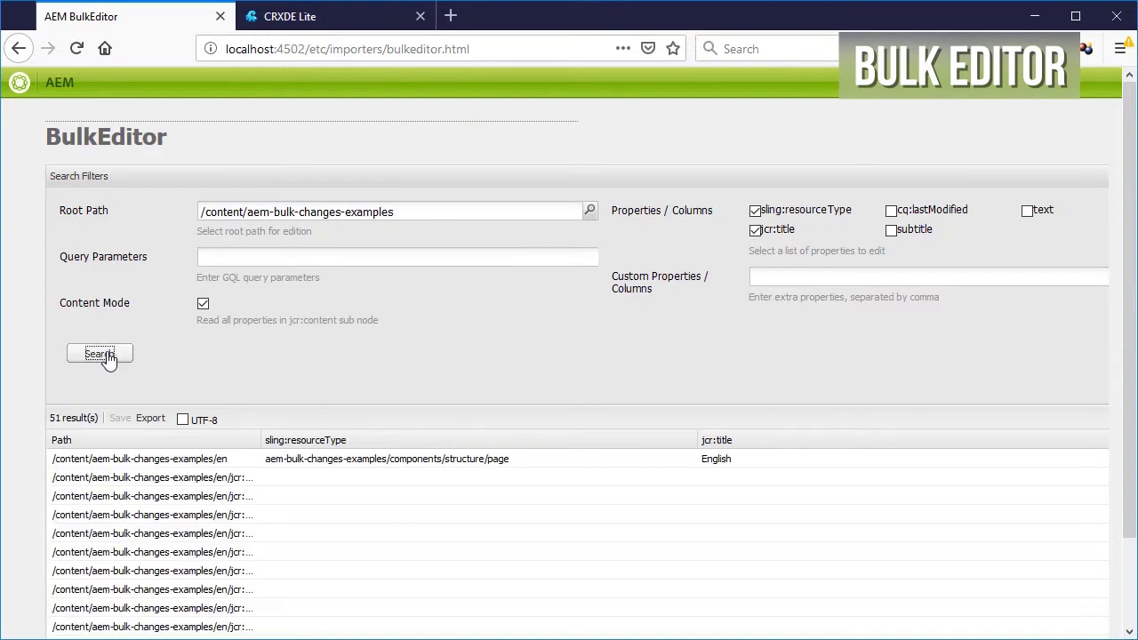
Copy the sling:resourceType value of the /content/aem-bulk-changes-examples/en row without altering it
double_click(318, 462)
key(ctrl+a)
key(ctrl+c)
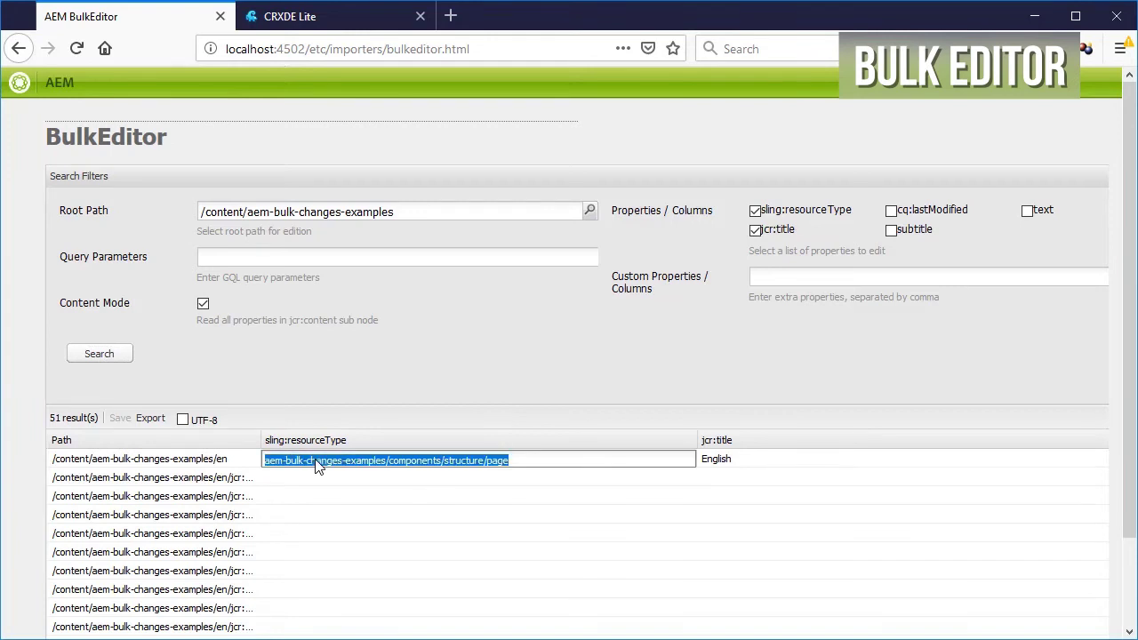
key(Return)
Turn off Content Mode and search with the copied aem-bulk-changes-examples/components/structure/page as the query parameter
click(353, 255)
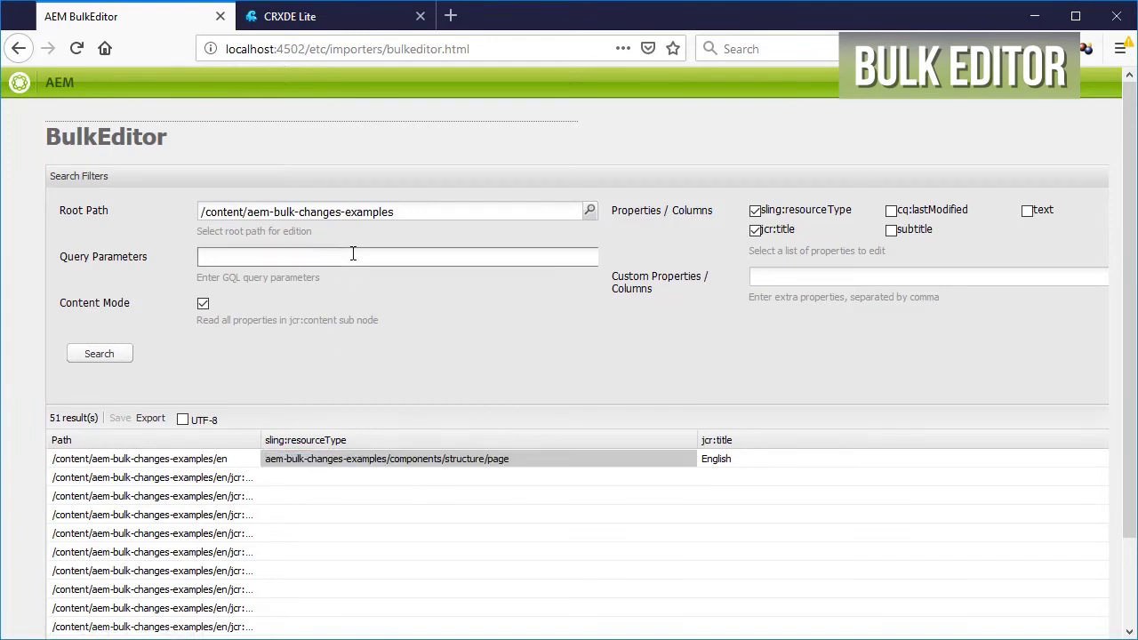
click(204, 304)
click(278, 261)
key(ctrl+v)
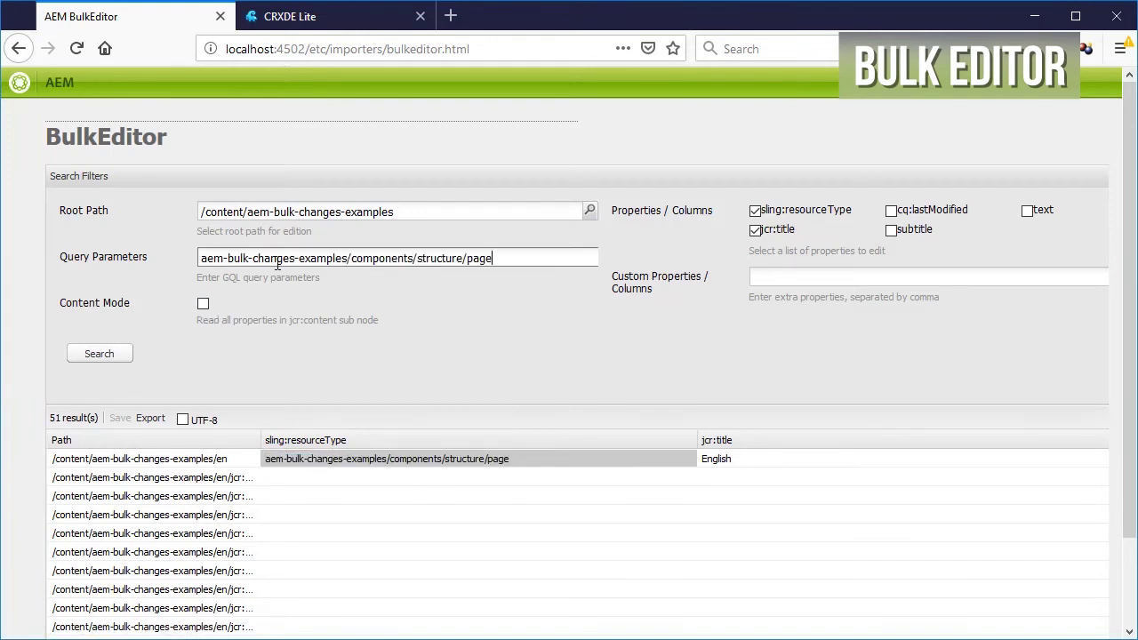
click(99, 355)
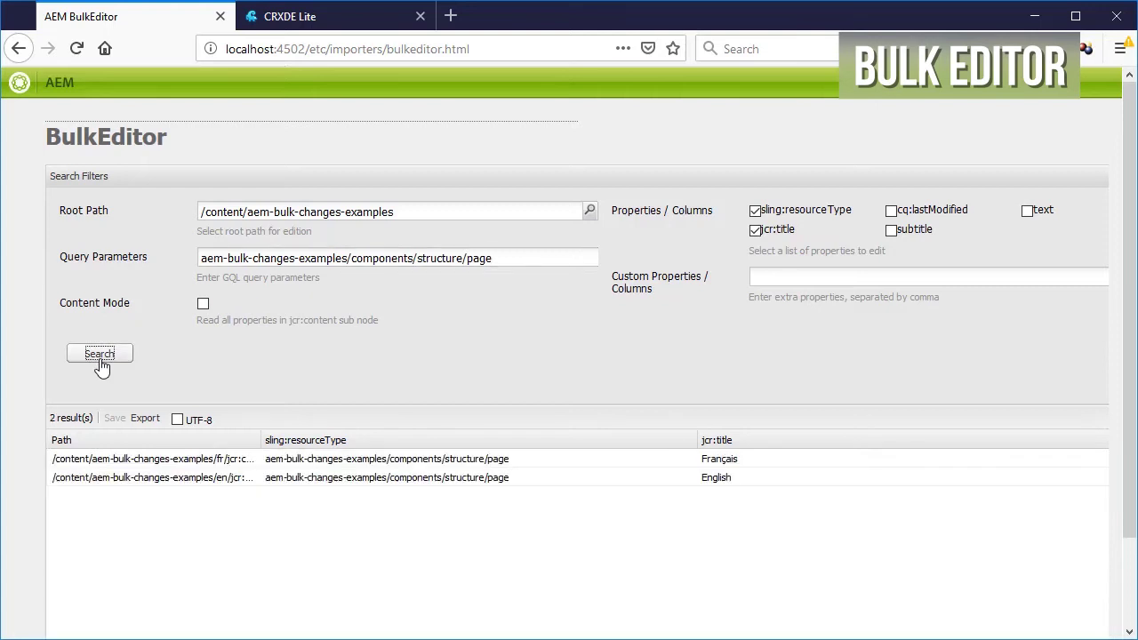
Prefix the query parameter with "sling:resourceType": and search again
click(222, 257)
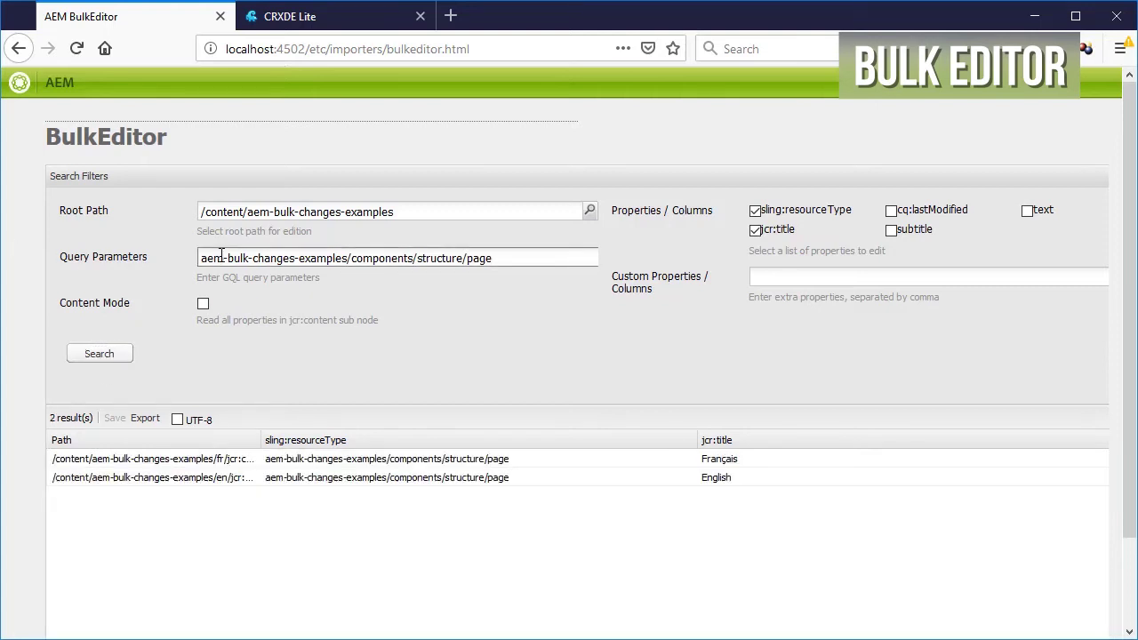
text("sling:resourceType":)
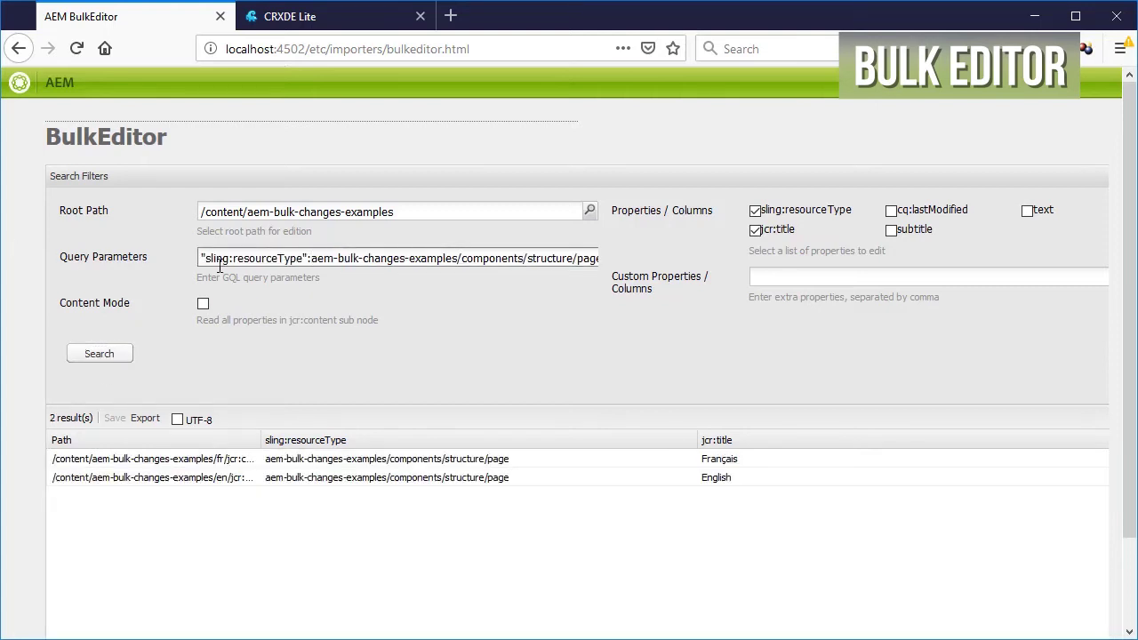
click(100, 354)
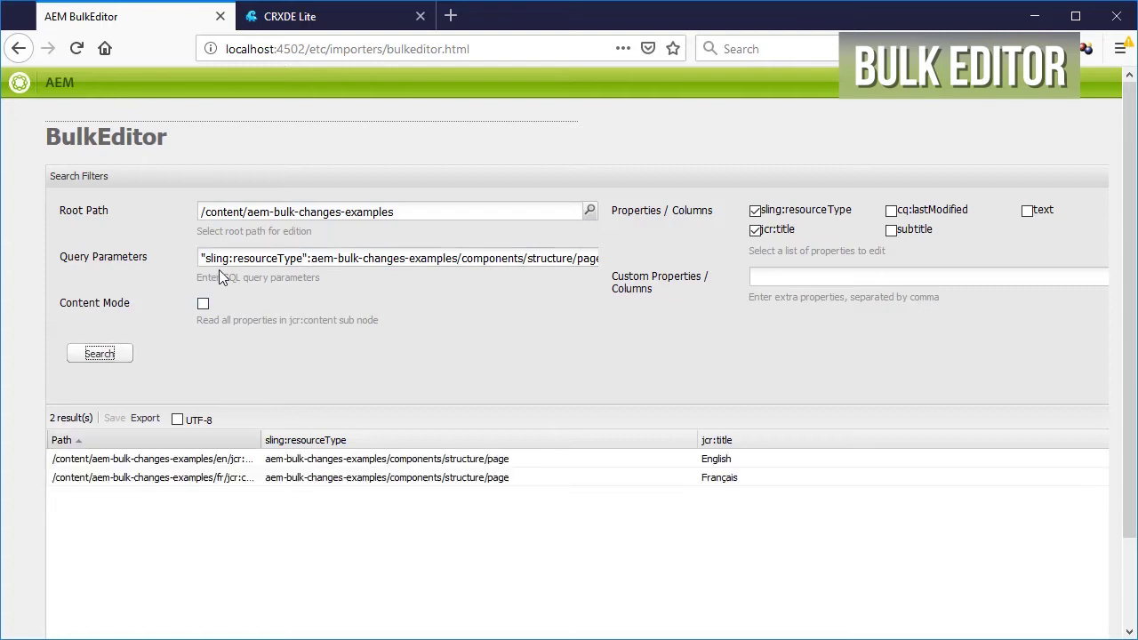
Remove the sling: namespace from the query so it filters on "resourceType": and rerun the search
drag(206, 258, 233, 258)
key(BackSpace)
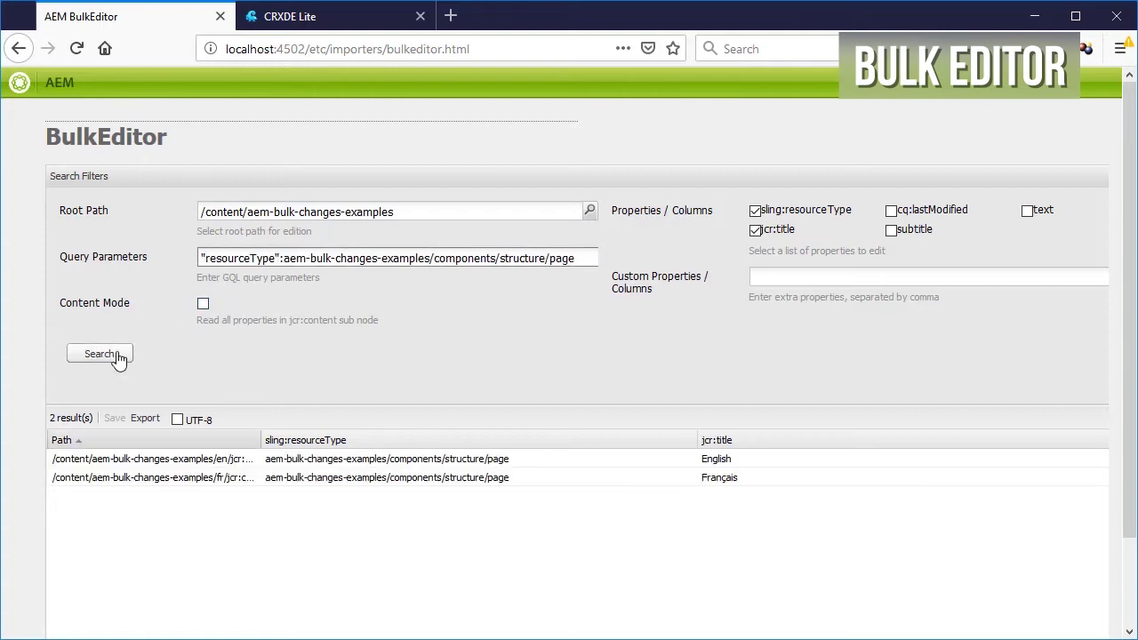
click(120, 357)
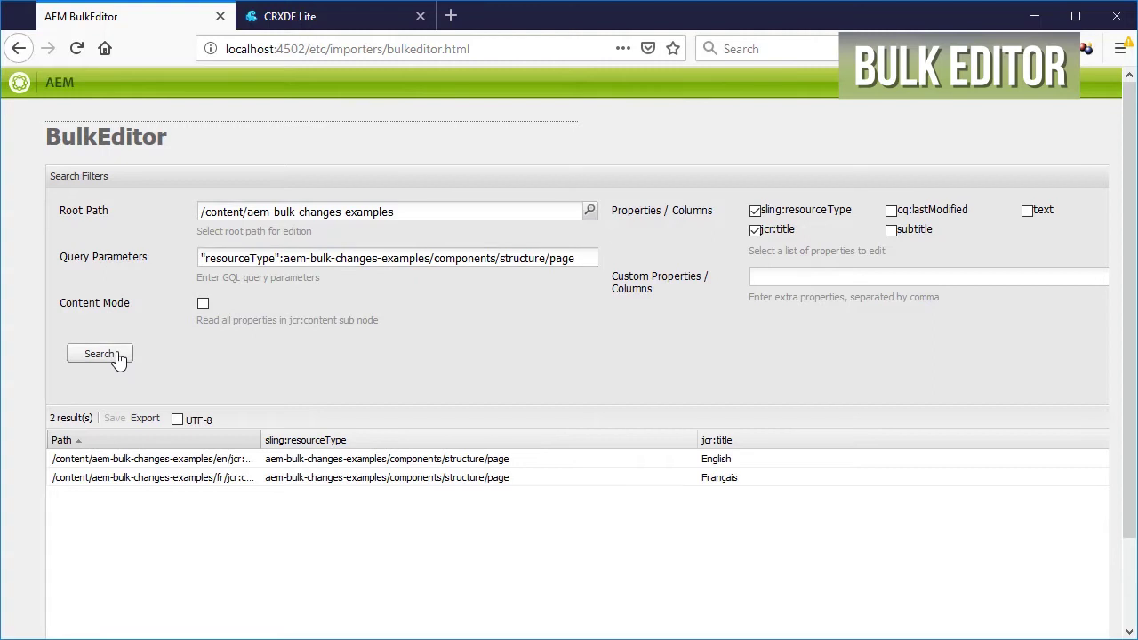
Shorten the query to "resourceType":aem-bulk-changes-examples/components/ and search for all matching component nodes
double_click(531, 257)
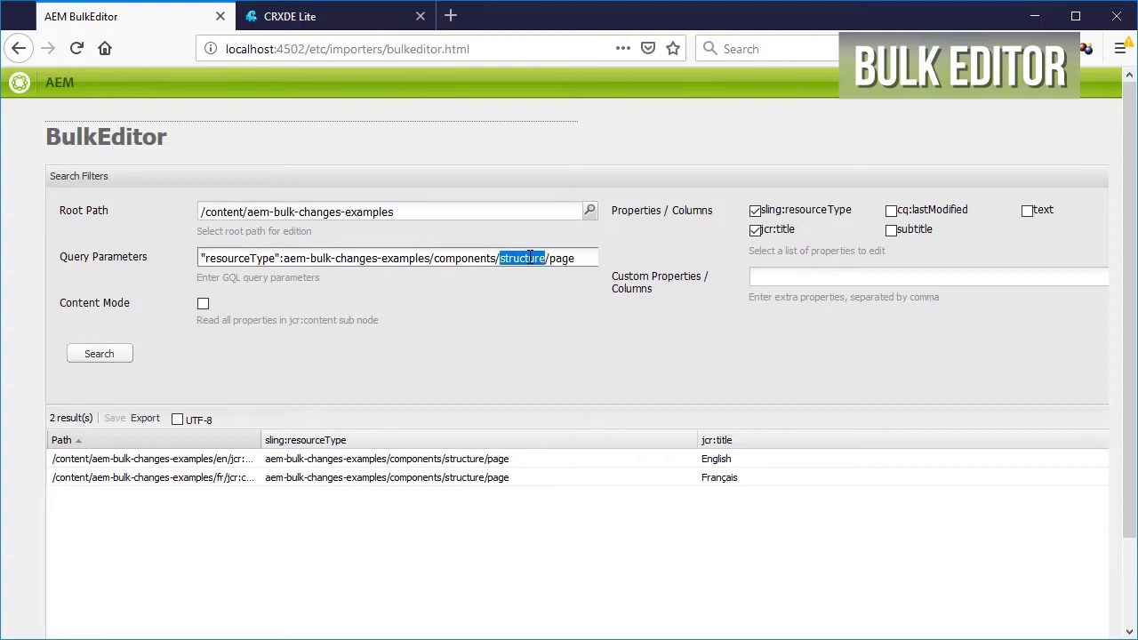
key(shift+End)
key(BackSpace)
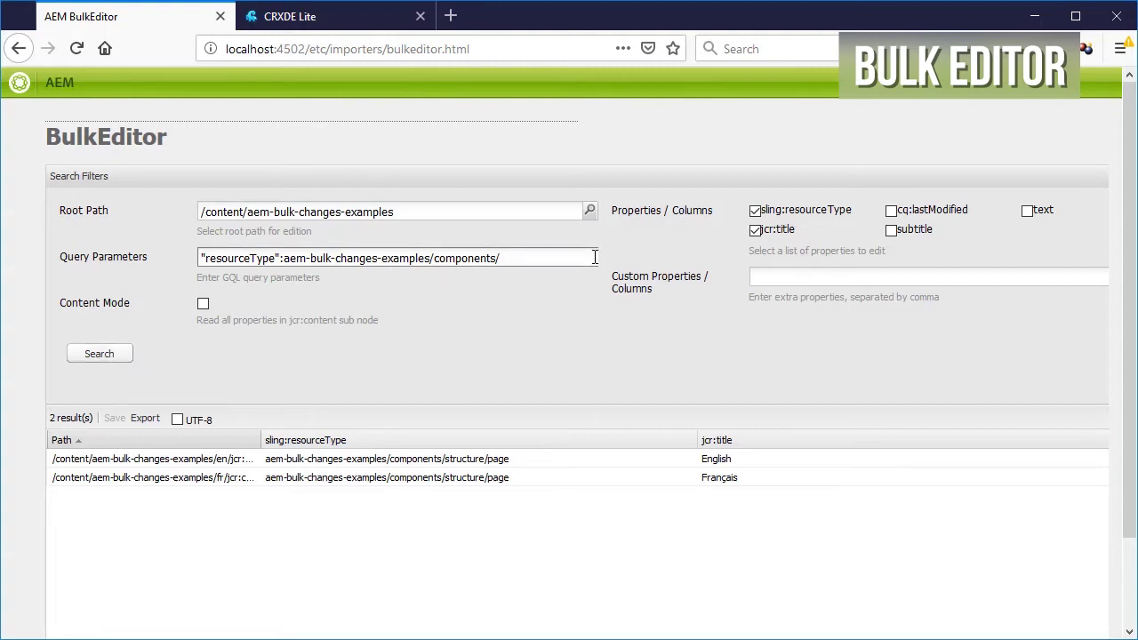
click(115, 361)
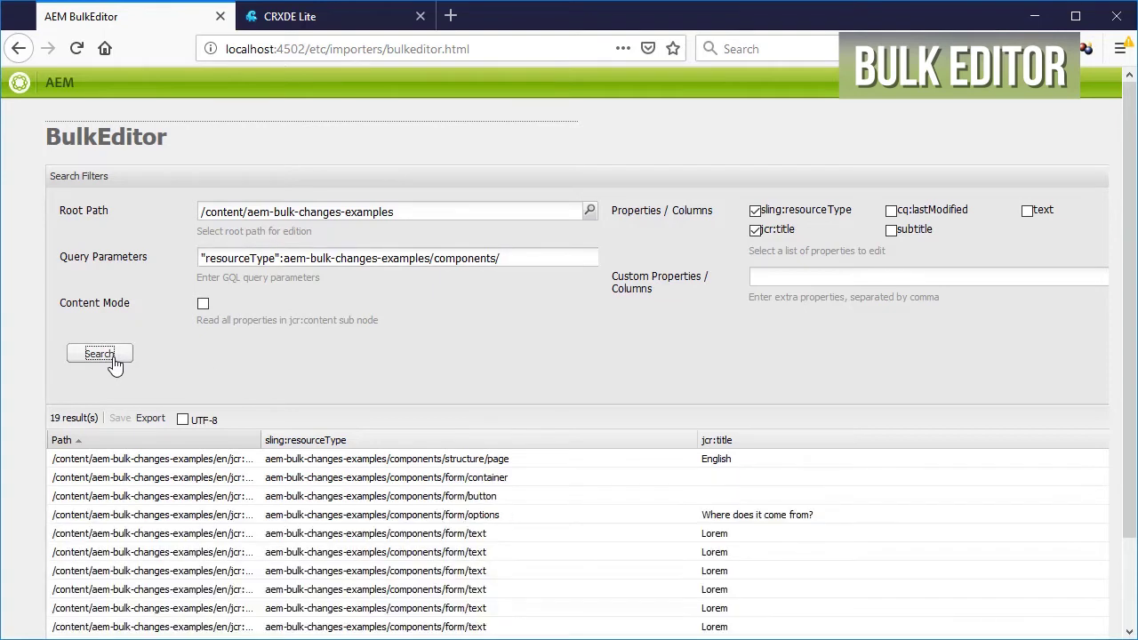
Set the English page's sling:resourceType to /apps/aem-bulk-changes-examples-new/components/structure/page and save the change
double_click(378, 459)
key(ctrl+a)
text(/apps/aem-bulk-changes-examples-new/components/structure/page)
key(Return)
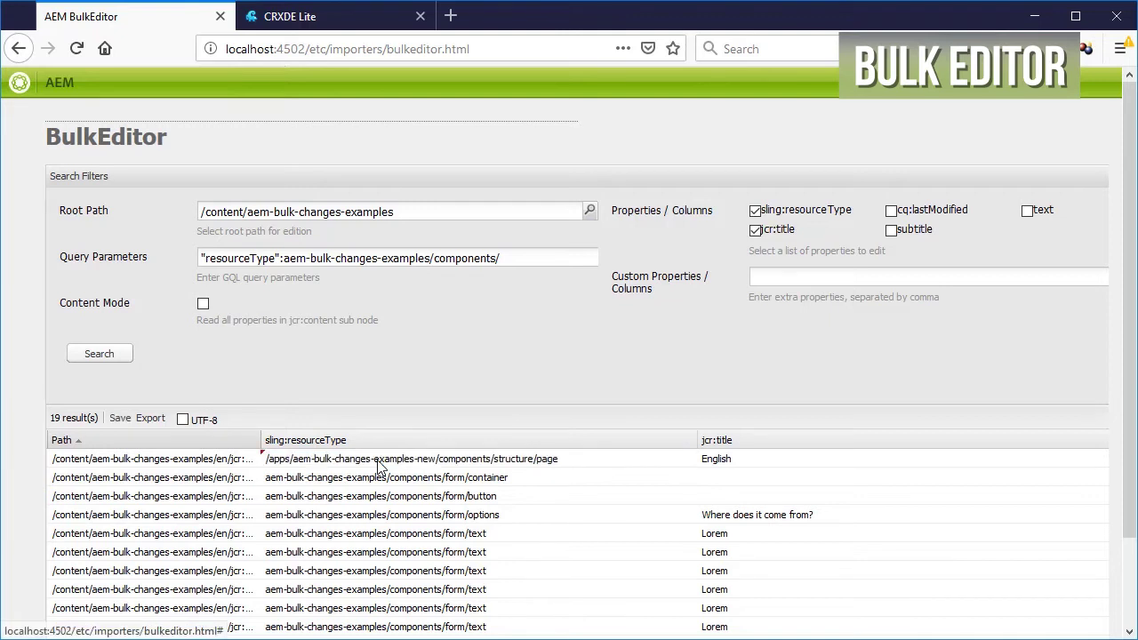
click(120, 420)
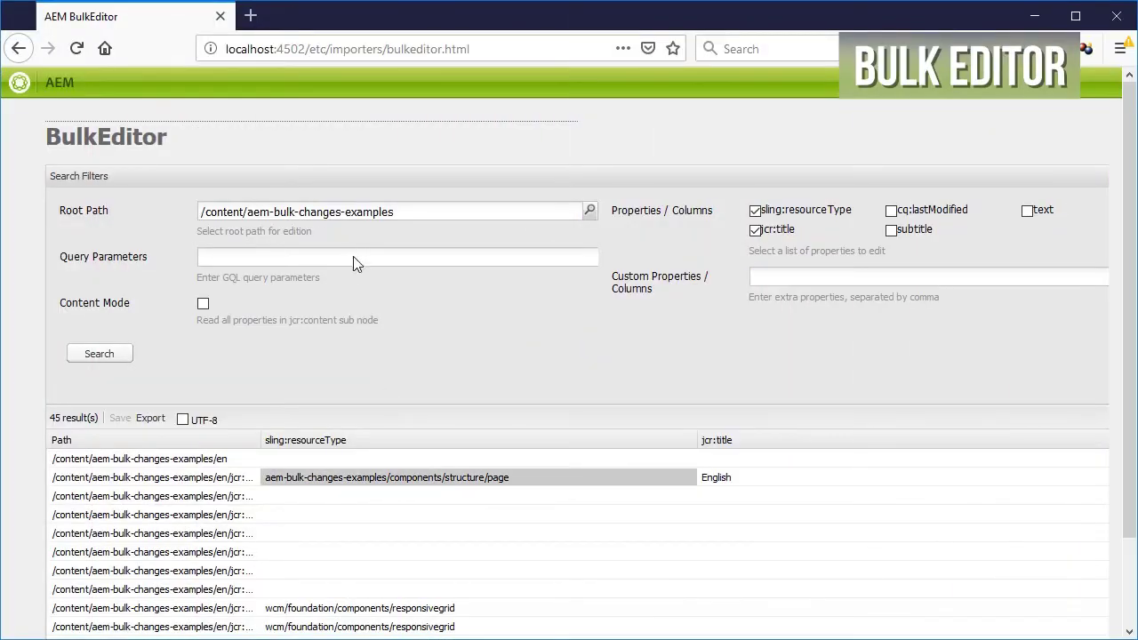
Search with aem-bulk-changes-examples/components/structure/page alone as the query parameter, keeping Content Mode off
click(353, 259)
key(ctrl+v)
click(103, 355)
Add "sling:resourceType": in front of the page component path in the query and run the search
key(shift+Tab)
key(shift+Tab)
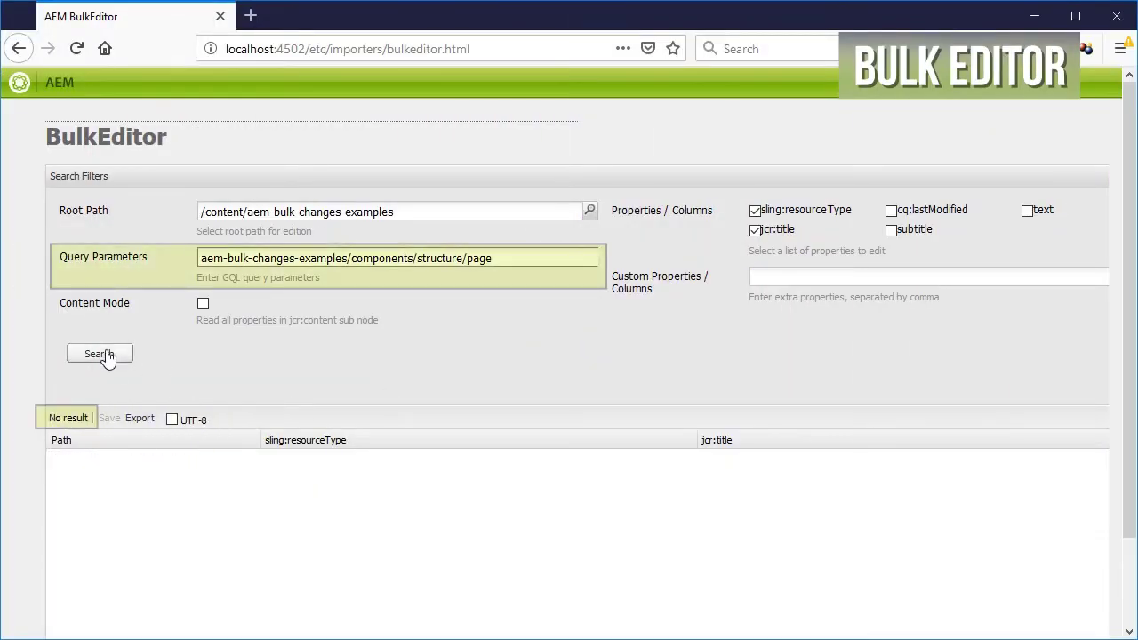
key(Home)
text("sling:resourceType":)
key(Return)
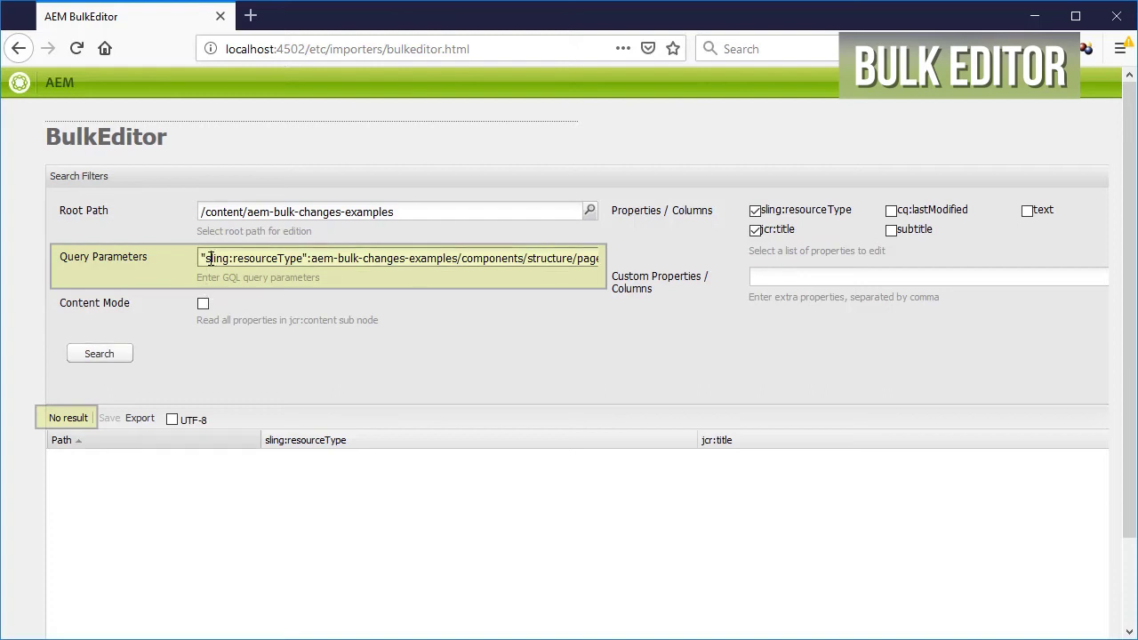
Reduce the query's property name to "resourceType" and search for the page component path
drag(206, 259, 232, 258)
key(Delete)
click(99, 354)
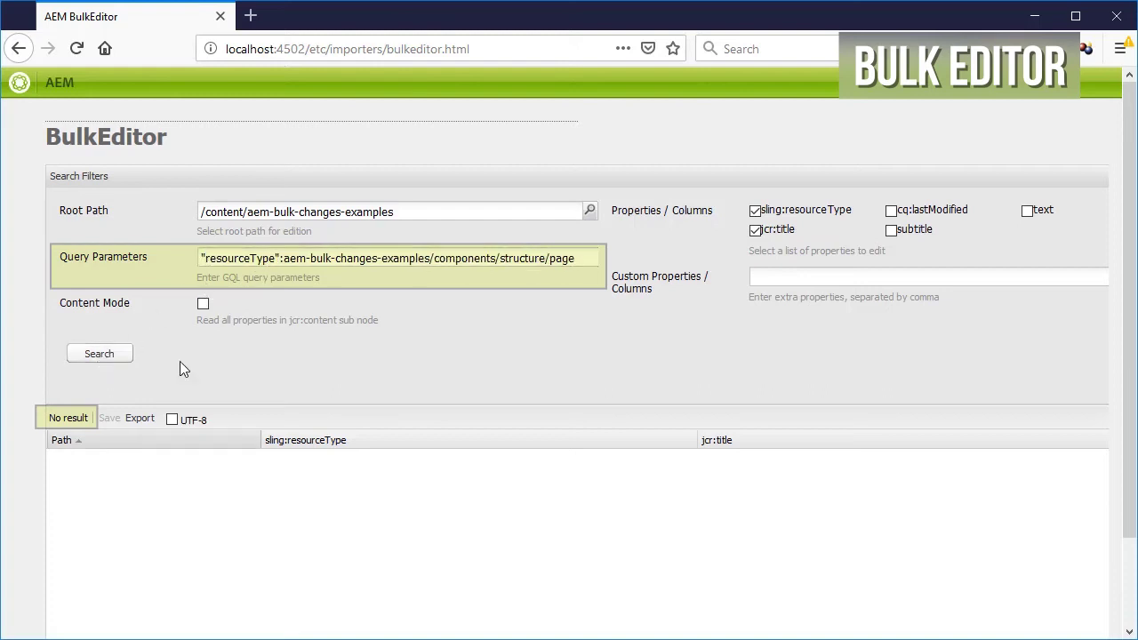
Clear the query parameters, add jcr:primaryType as a custom property column, and search the root path
triple_click(483, 257)
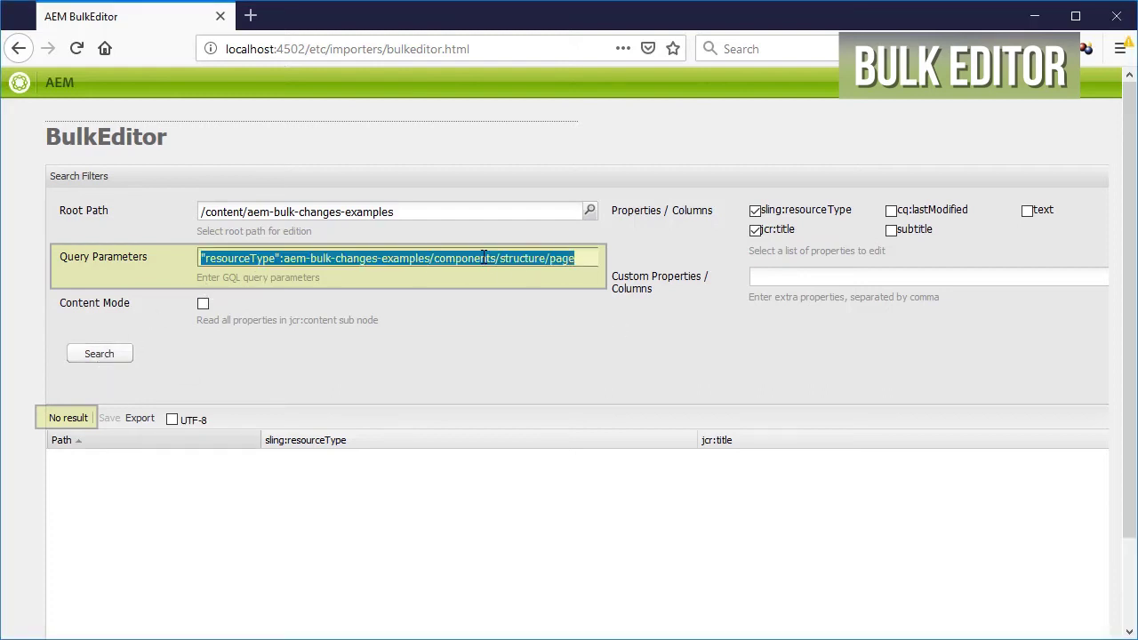
key(Delete)
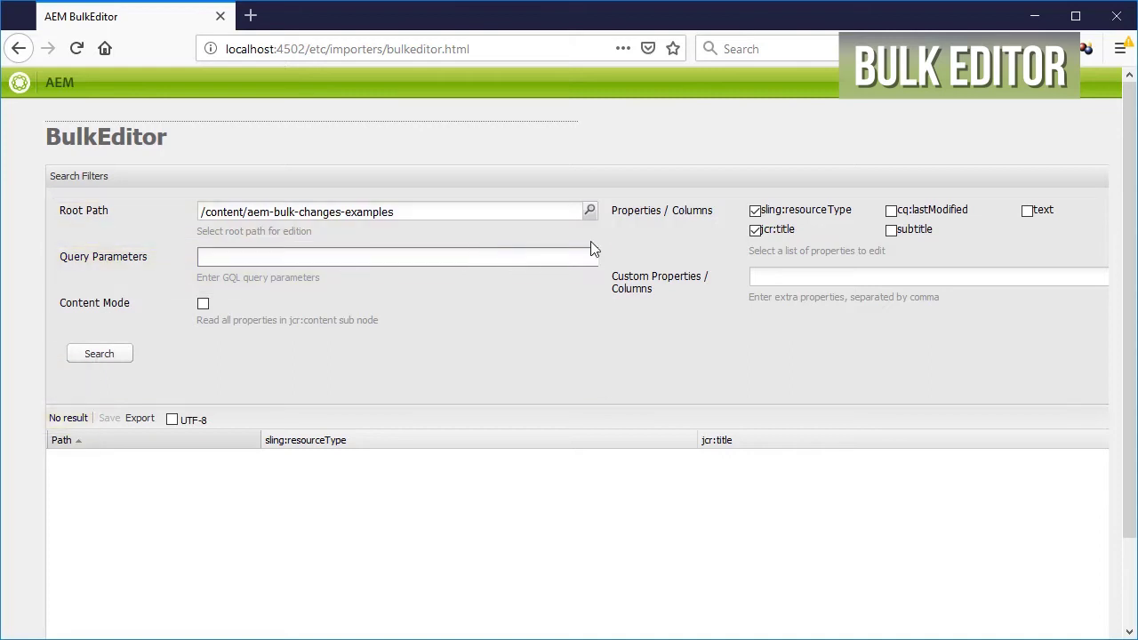
click(773, 268)
text(jcr:primaryType)
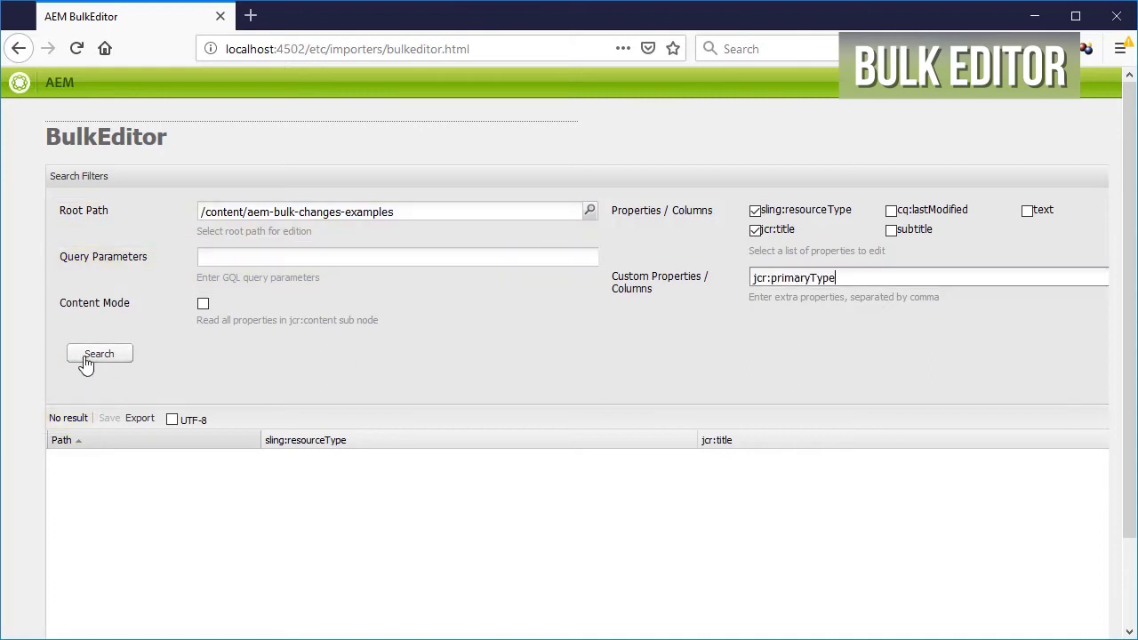
click(73, 357)
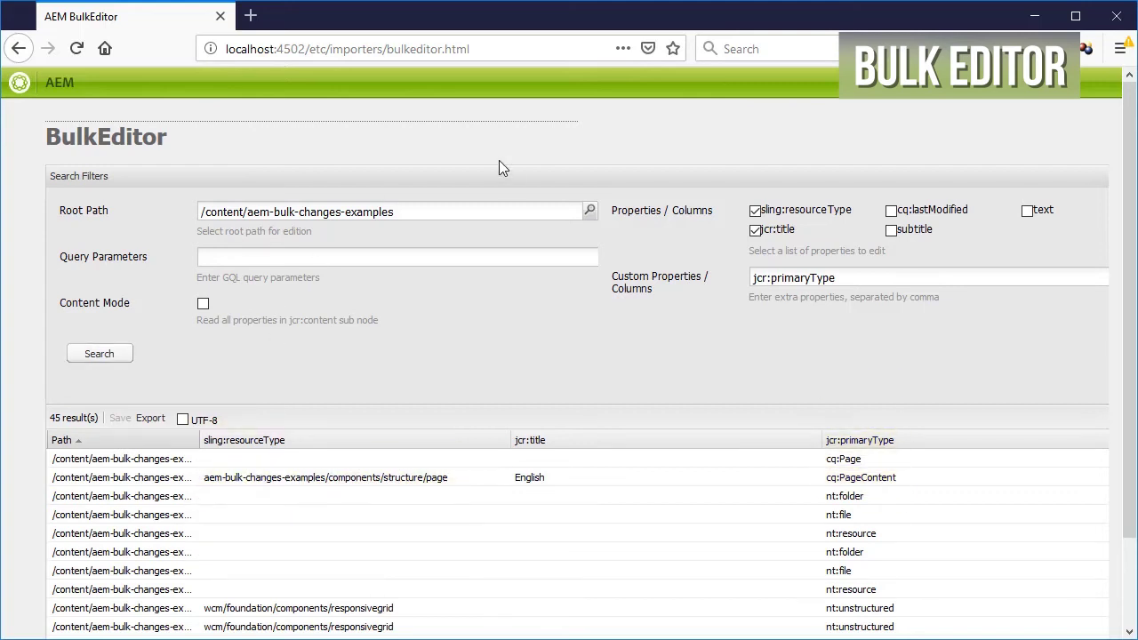
Add cq:template to the custom property columns after jcr:primaryType and refresh the search results
click(779, 278)
text(,cq:template)
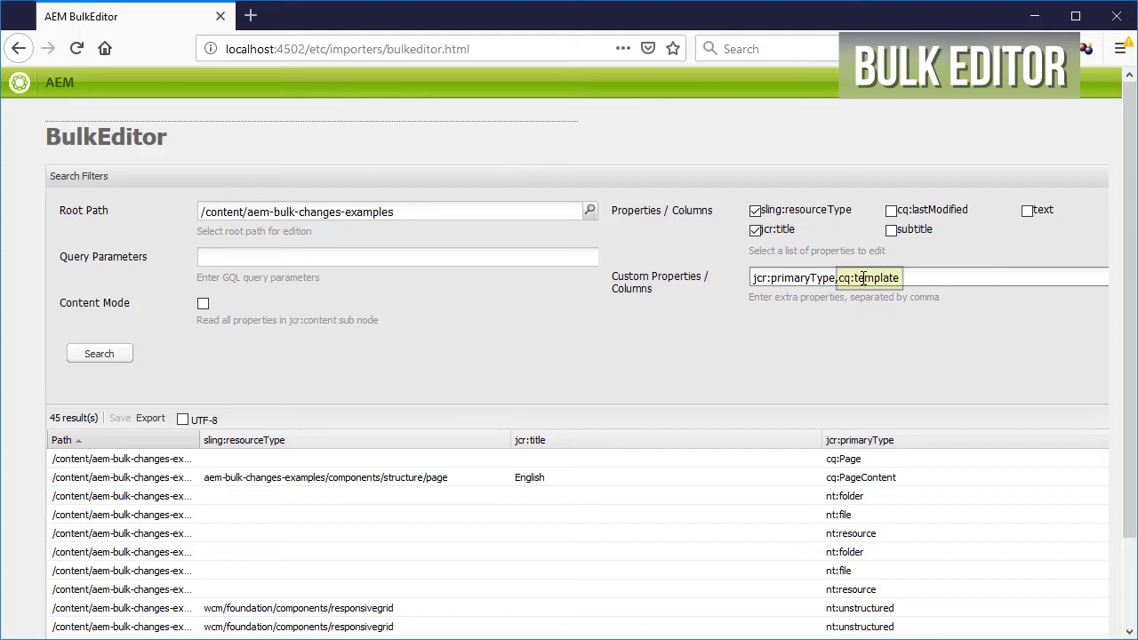
click(103, 357)
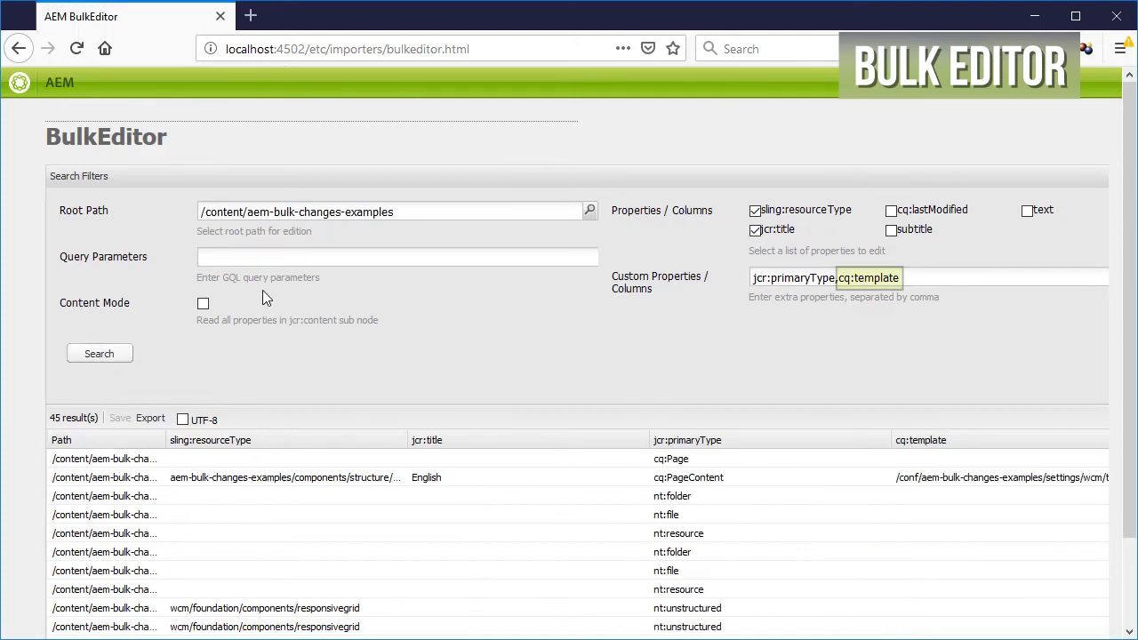
Set the query parameters to type:"cq:PageContent" and run the search
click(285, 259)
text(type:)
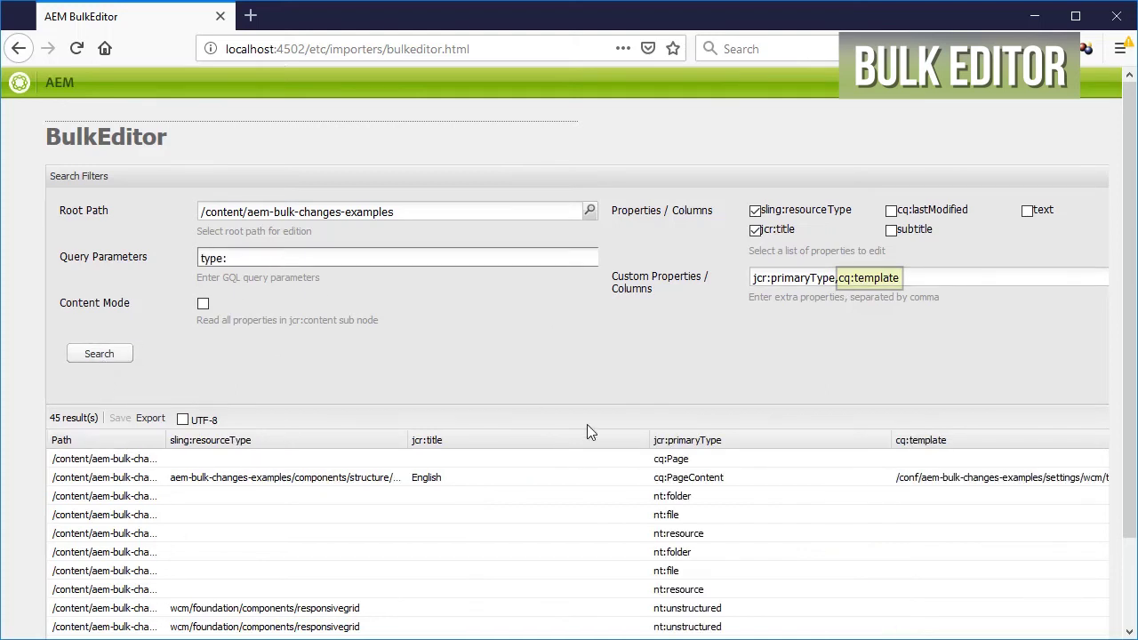
click(698, 481)
scroll(526, 412, down, 2)
scroll(454, 193, up, 2)
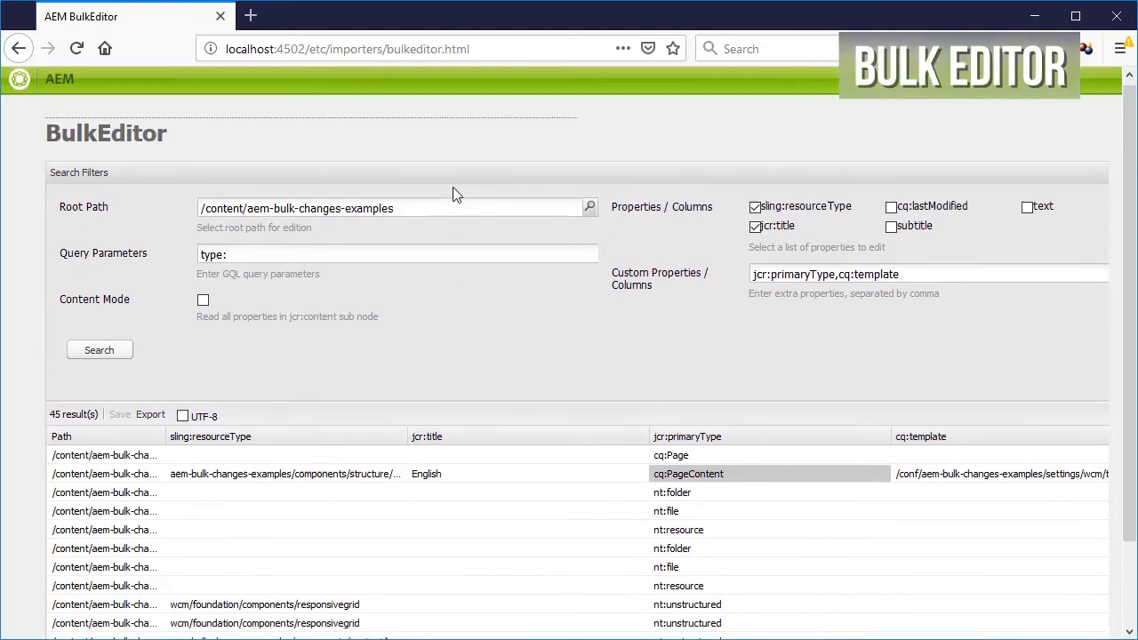
click(430, 259)
text(cq:PageContent)
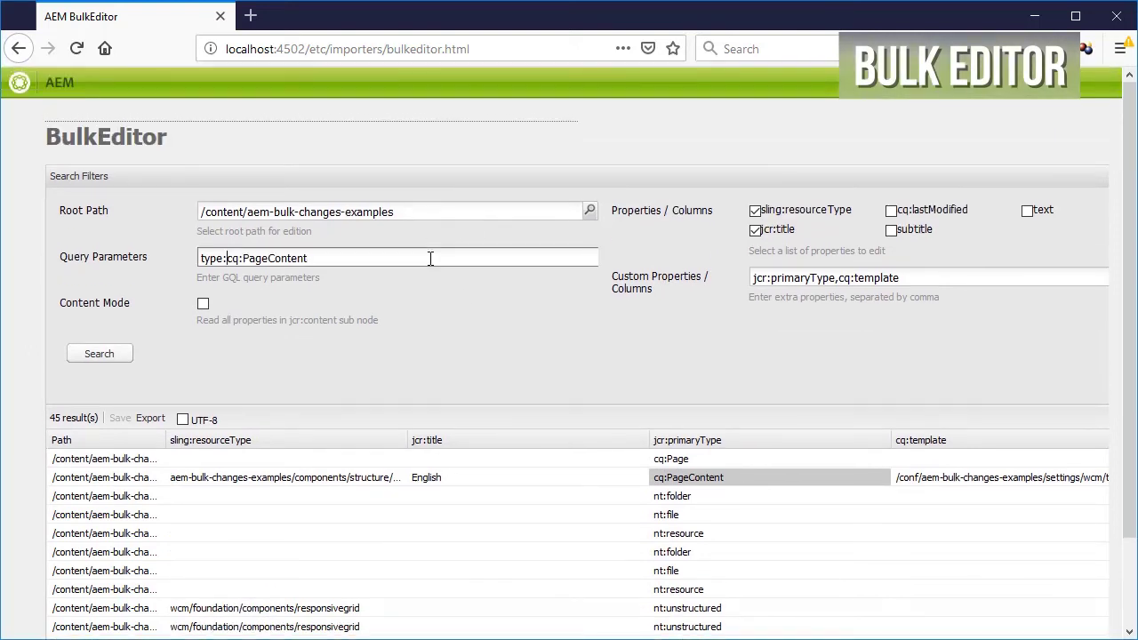
text(")
key(End)
text(")
click(96, 353)
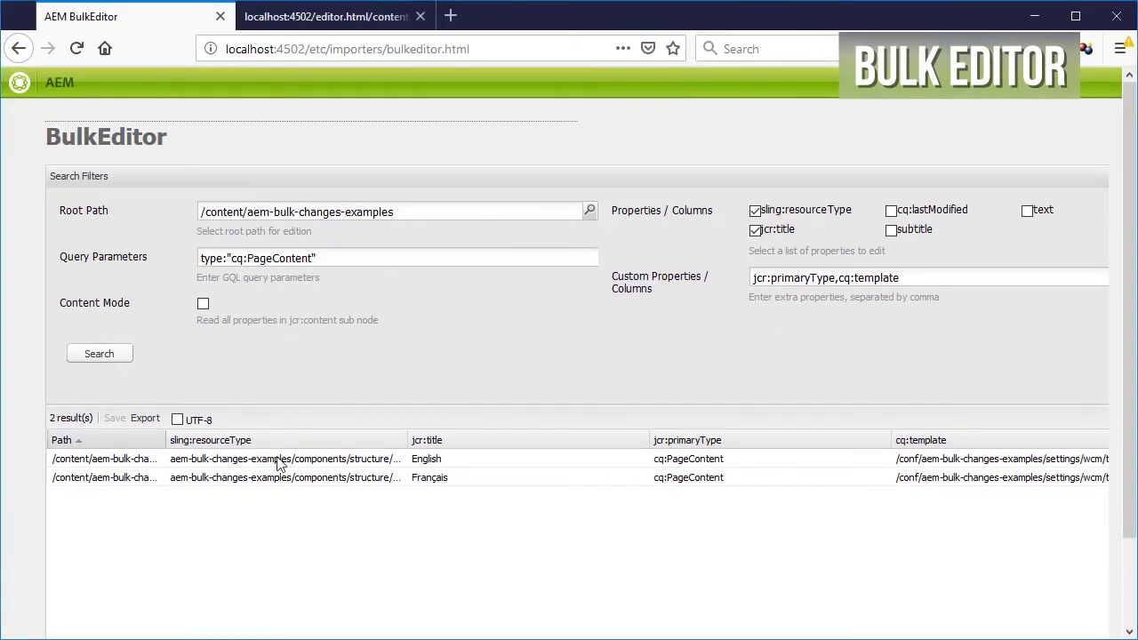
Change the English row's sling:resourceType to aem-bulk-changes-examples-new/components/structure/page
click(279, 463)
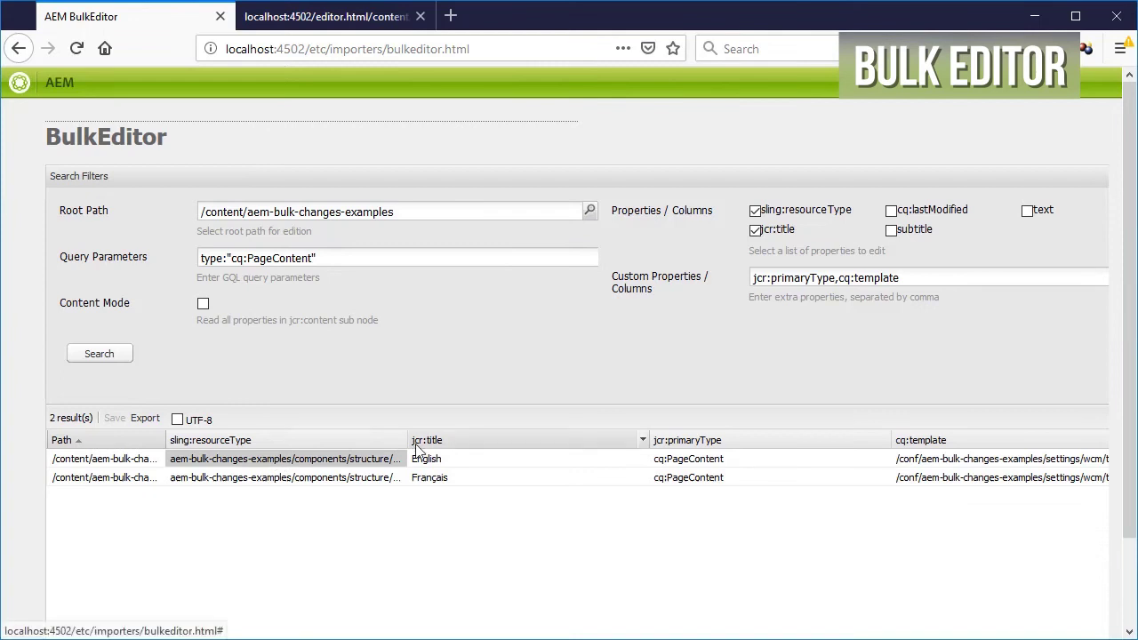
double_click(250, 468)
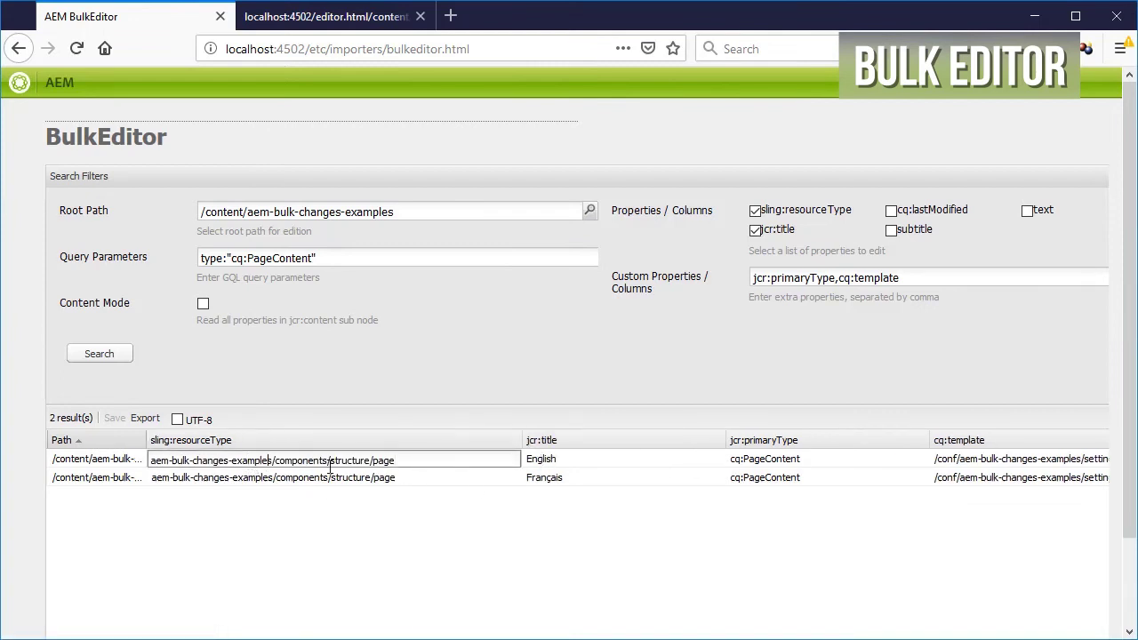
text(-new)
click(308, 534)
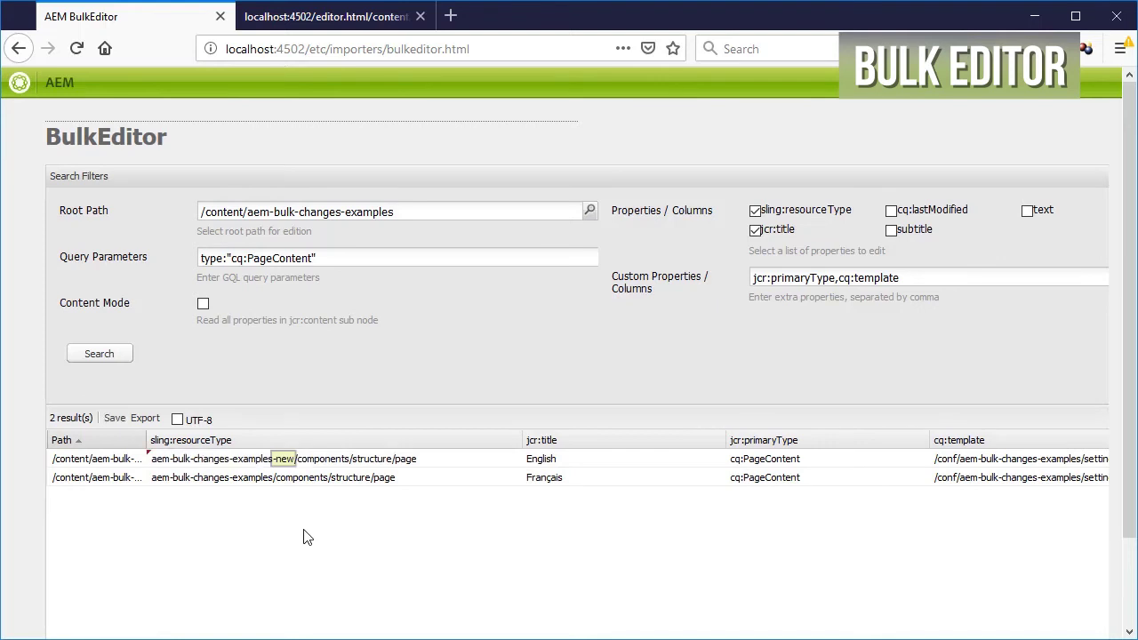
Change the Français row's sling:resourceType to aem-bulk-changes-examples-new/components/structure/page as well
click(300, 479)
click(300, 462)
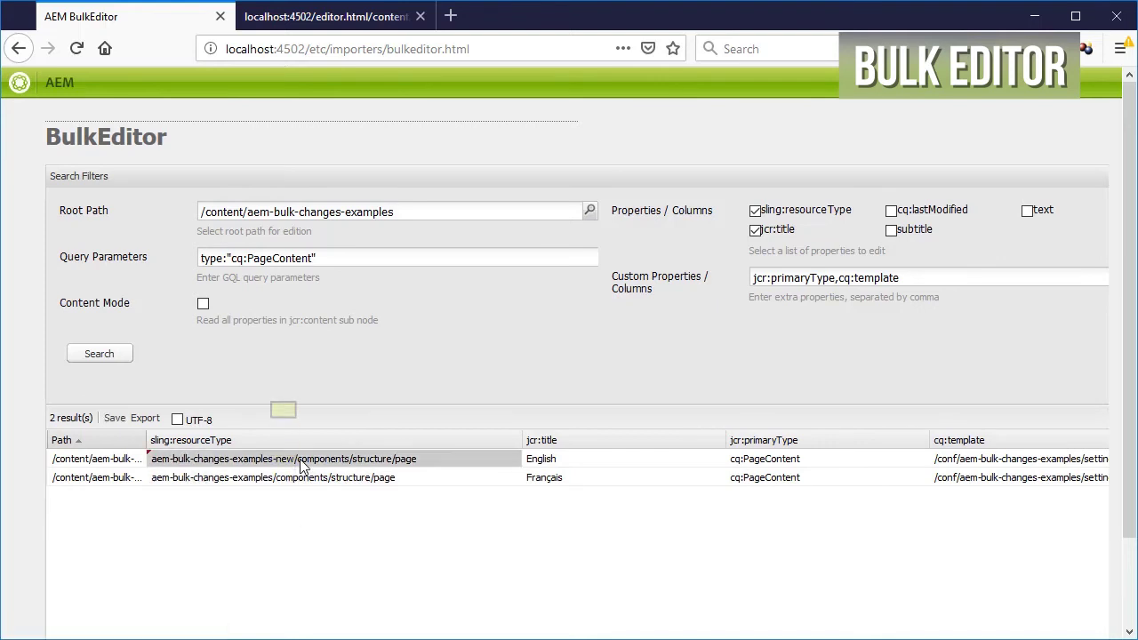
scroll(301, 466, down, 2)
click(319, 381)
double_click(318, 380)
text(-new)
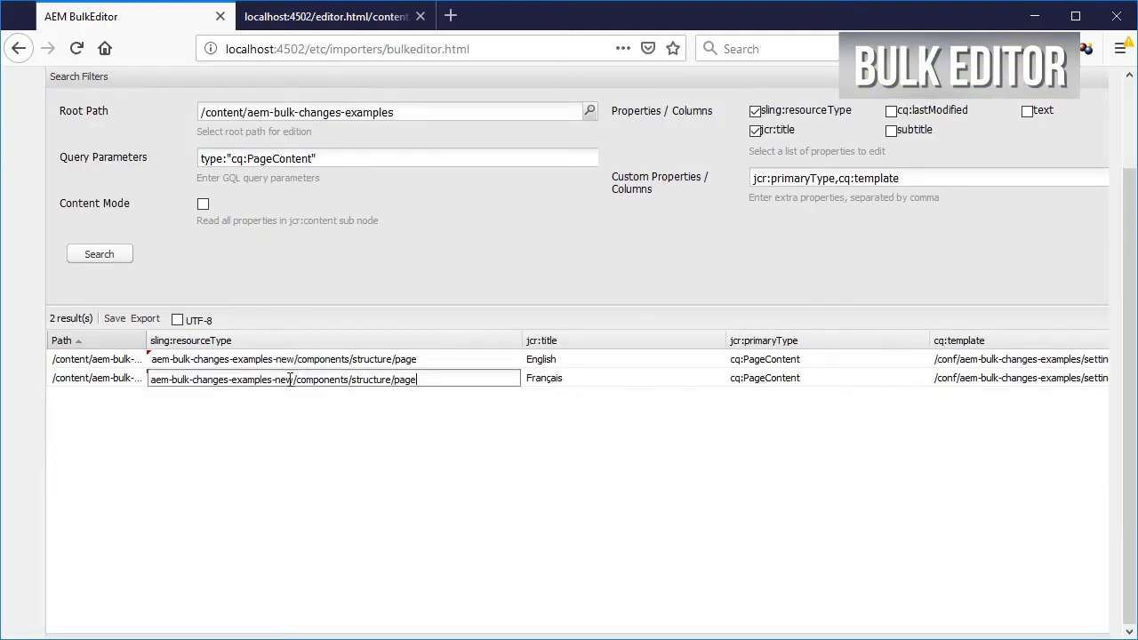
click(368, 418)
Set cq:template on both the English and Français rows to /conf/aem-bulk-changes-examples-new/settings/wcm/templates/content-page
click(990, 364)
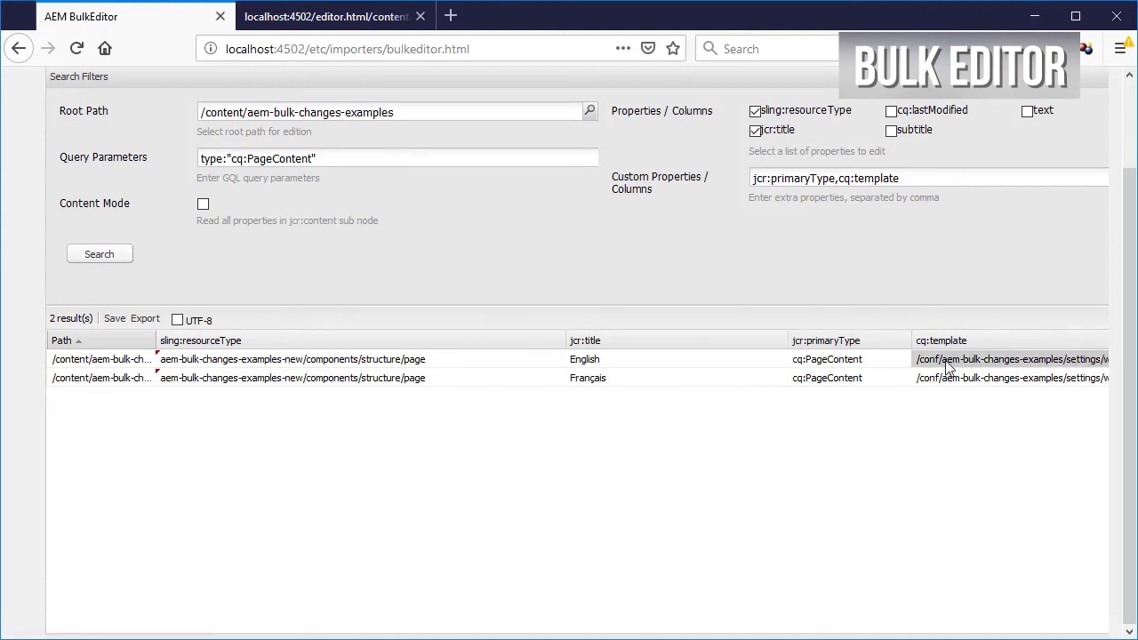
double_click(947, 364)
key(Home)
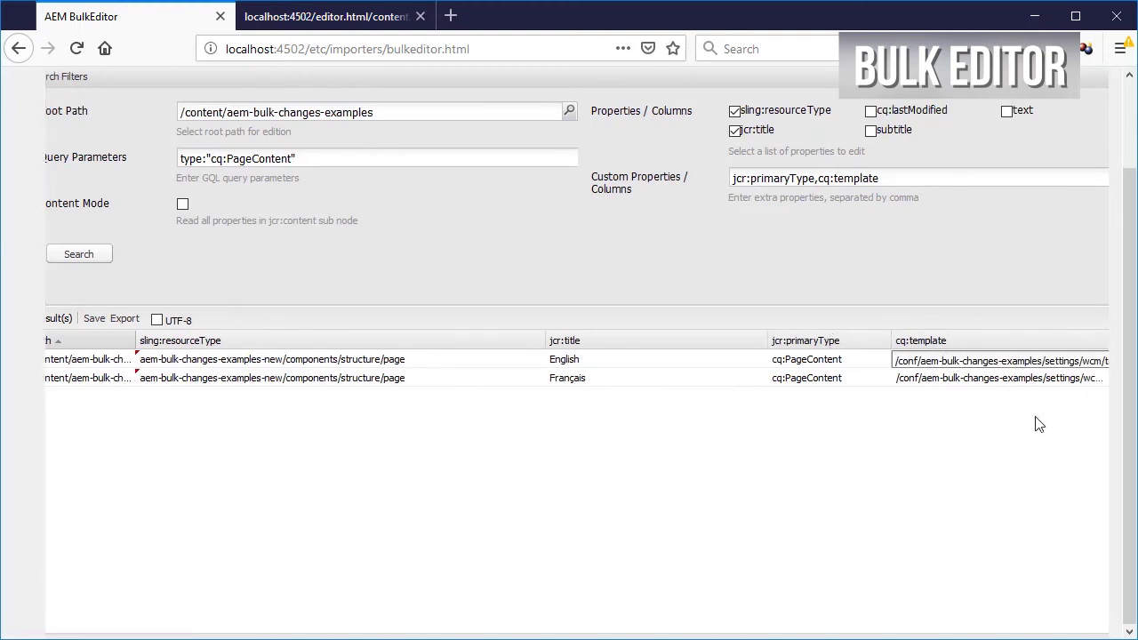
key(ctrl+shift+Right)
key(ctrl+shift+Right)
key(ctrl+shift+Right)
key(ctrl+shift+Right)
text(aem-bulk-changes-examples-new/)
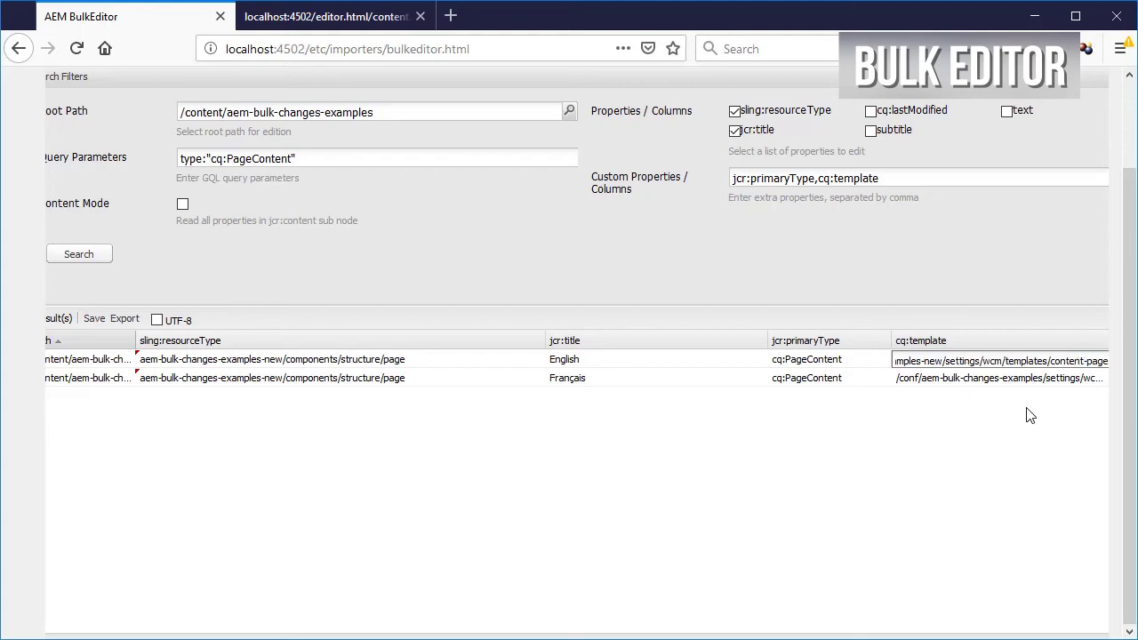
key(Return)
click(1000, 380)
key(ctrl+v)
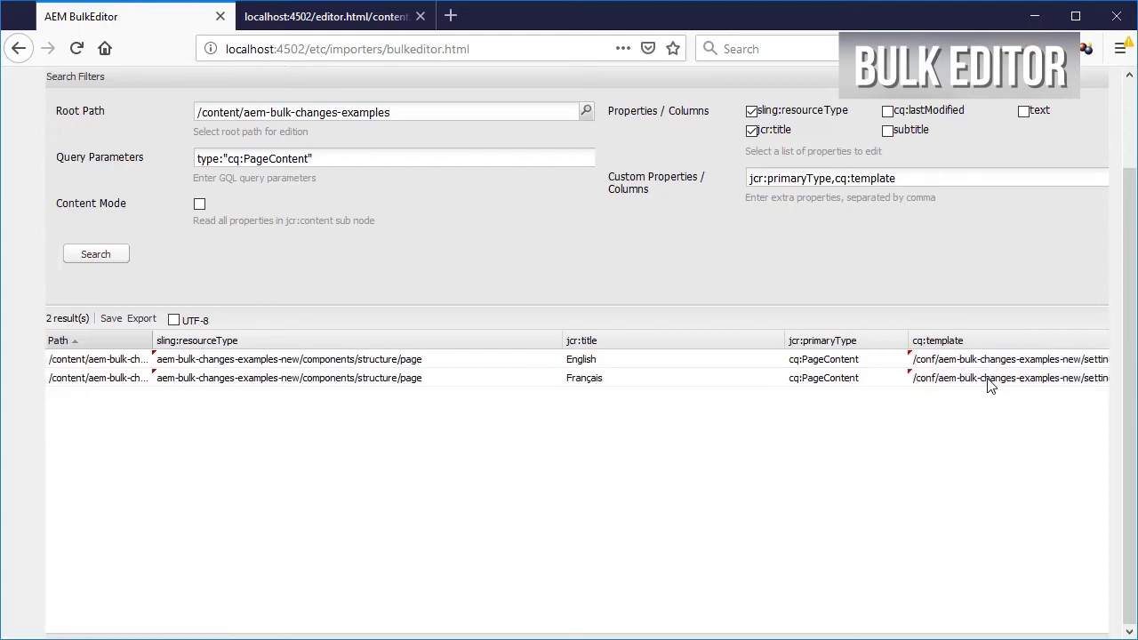
Save the bulk edits and switch to the English page in the page editor to check it
click(111, 320)
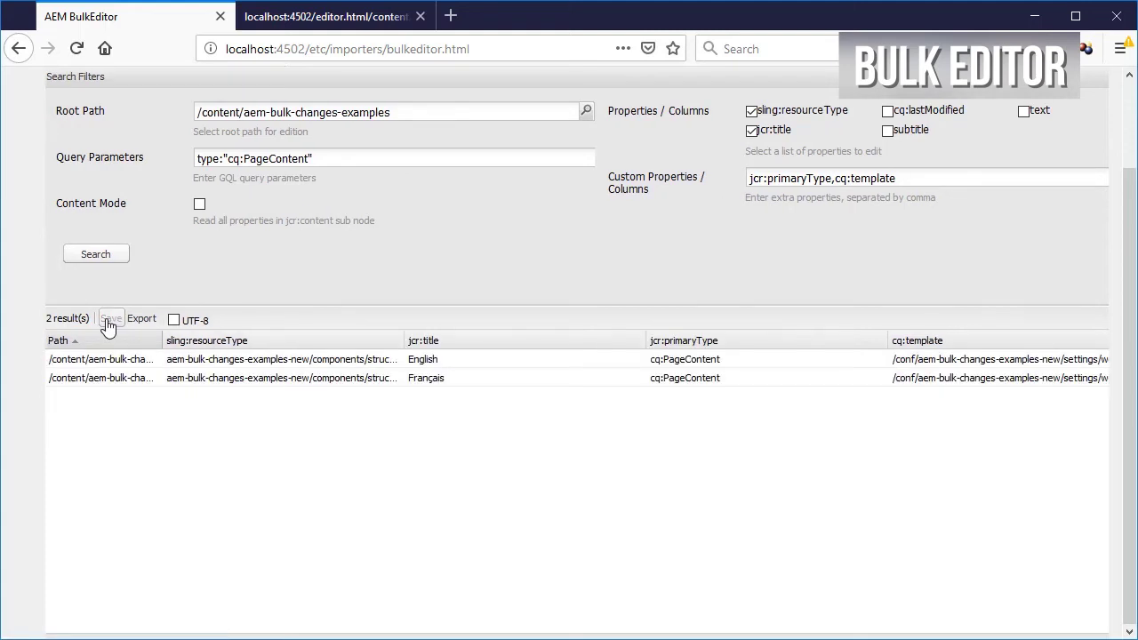
click(330, 18)
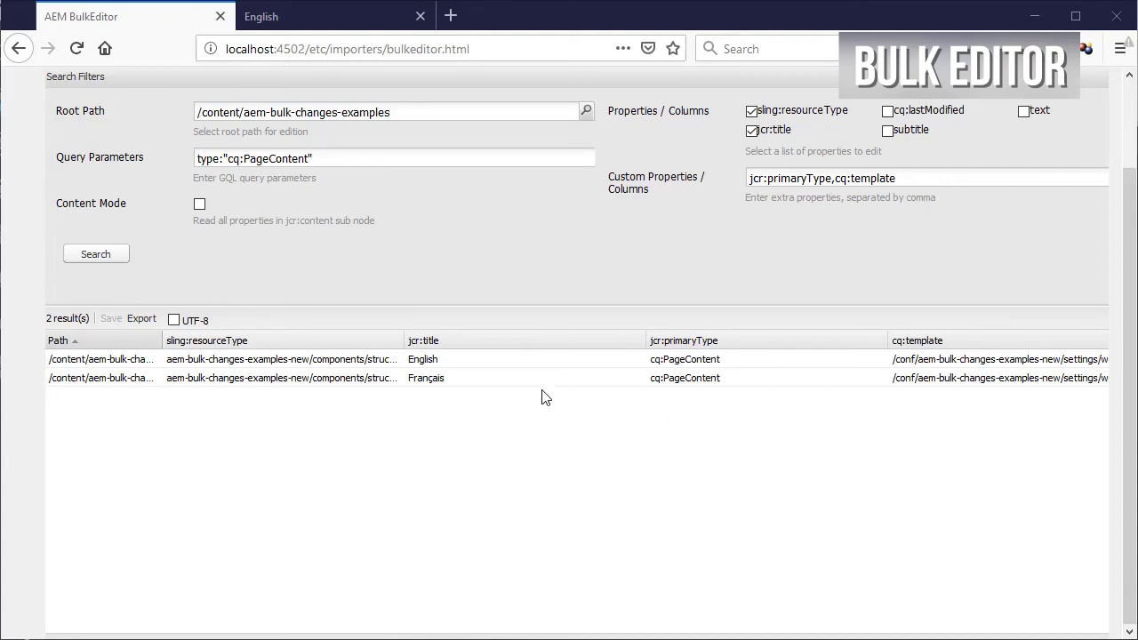
Change the node type in the query to nt:unstructured and run the search
double_click(262, 165)
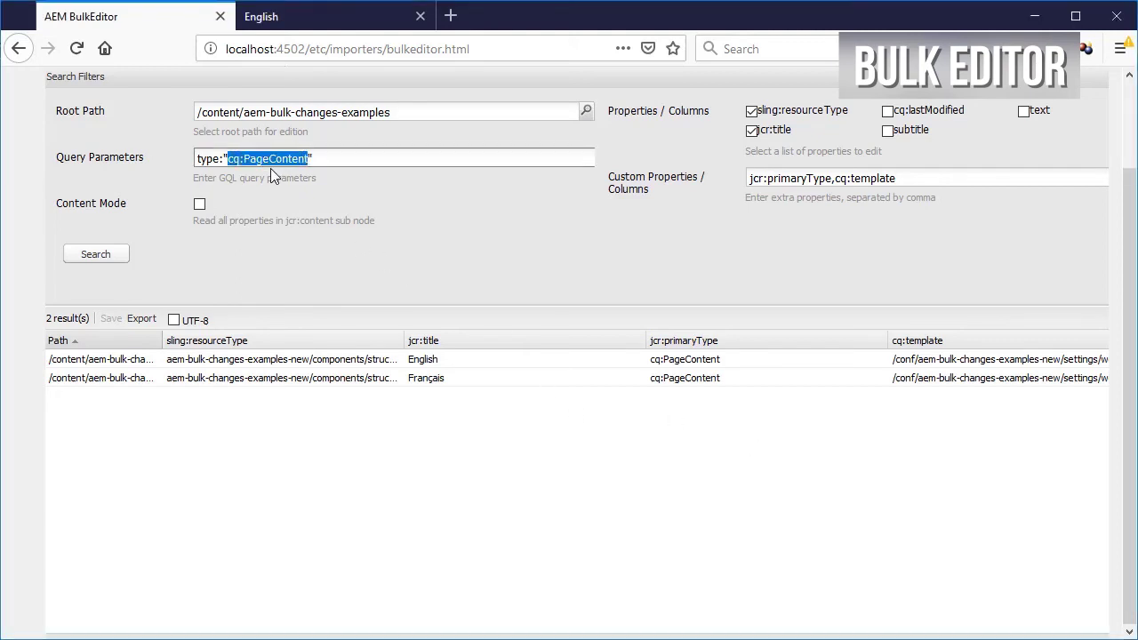
text(nt:unstructured)
click(99, 261)
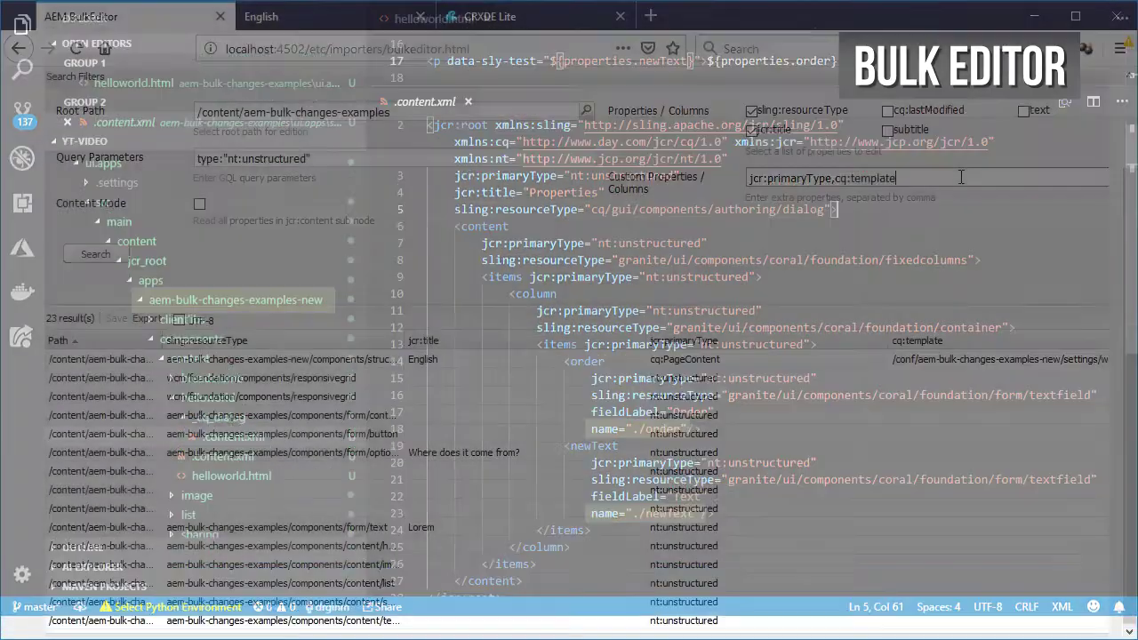
Replace cq:template with order,newText in the custom properties, include the text property, and refresh the search results
key(ctrl+shift+Left)
key(ctrl+shift+Left)
text(order,newText)
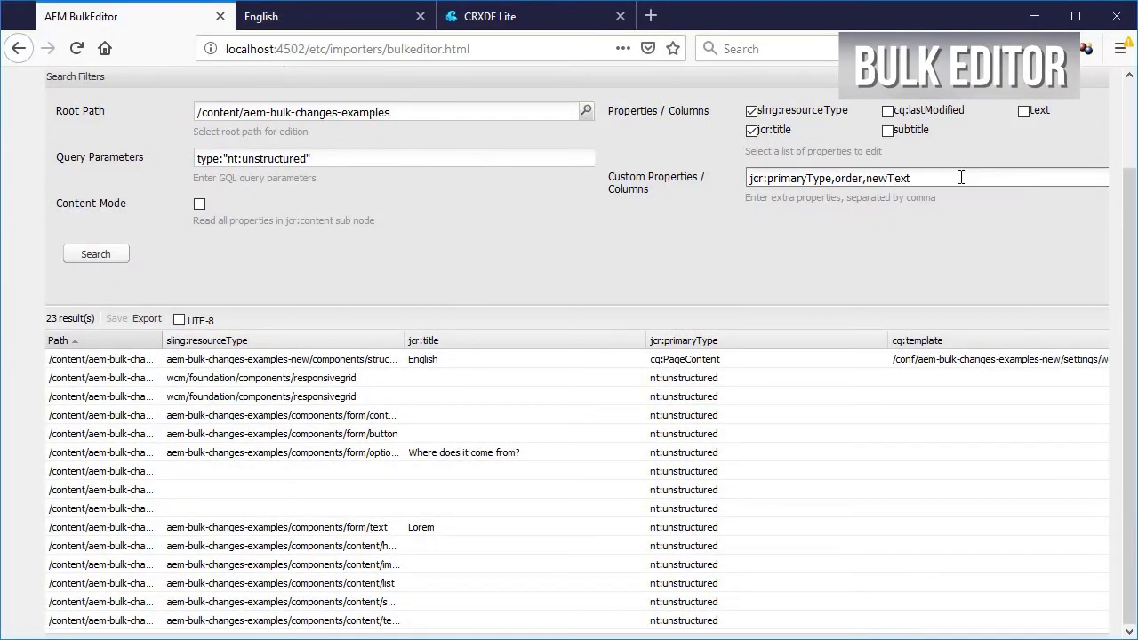
click(1025, 112)
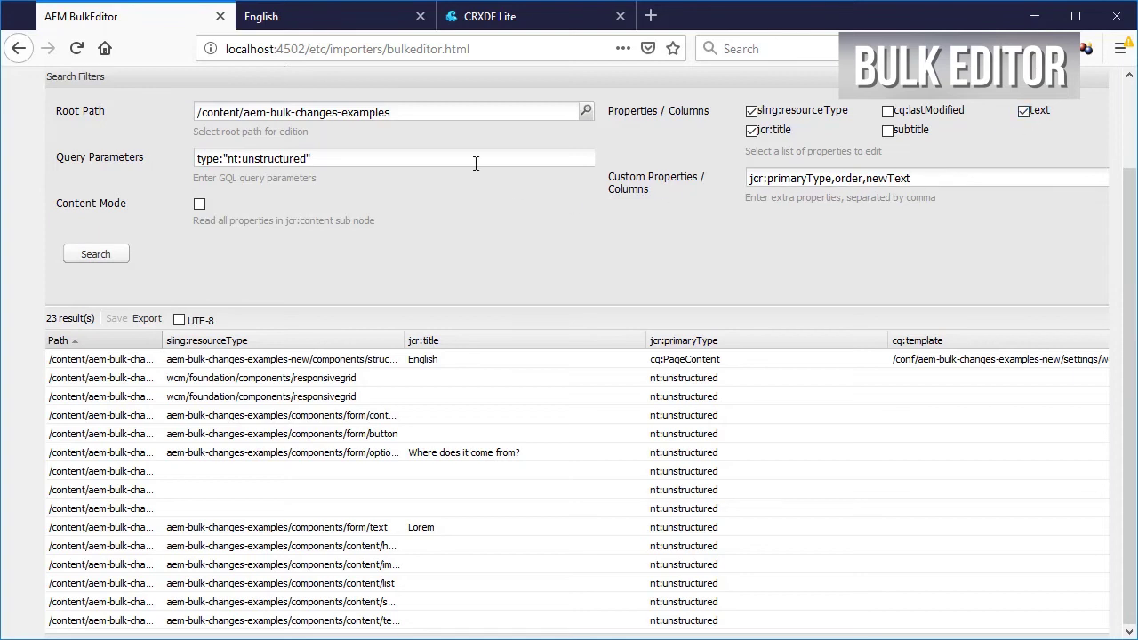
click(97, 255)
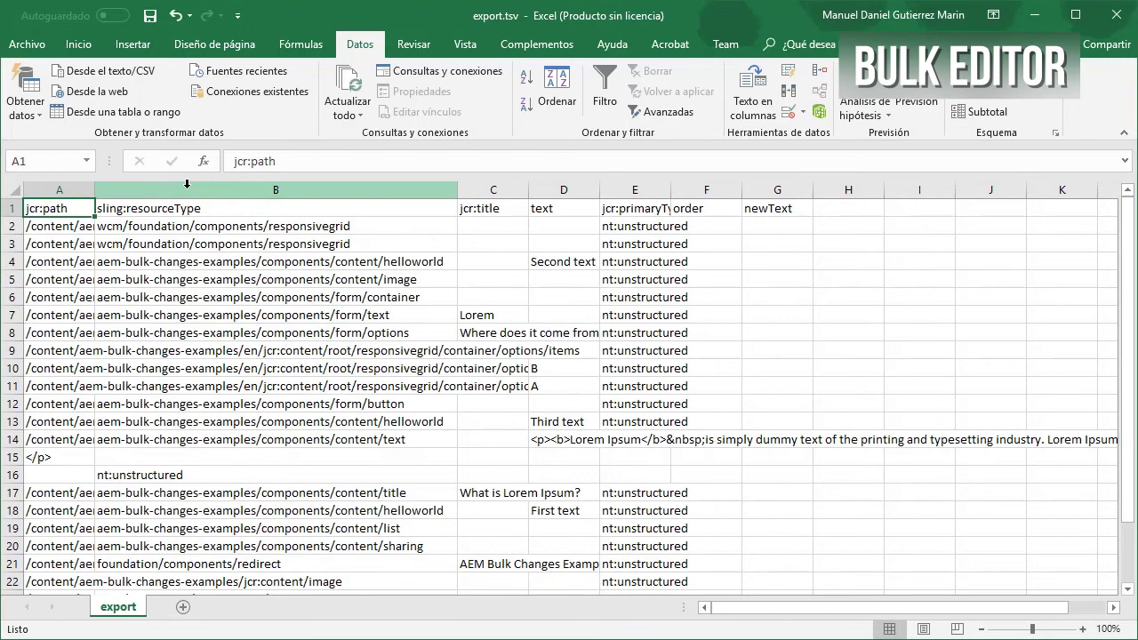
In export.tsv in Excel, replace every aem-bulk-changes-examples in the sling:resourceType column with aem-bulk-changes-examples-new
click(188, 187)
key(ctrl+b)
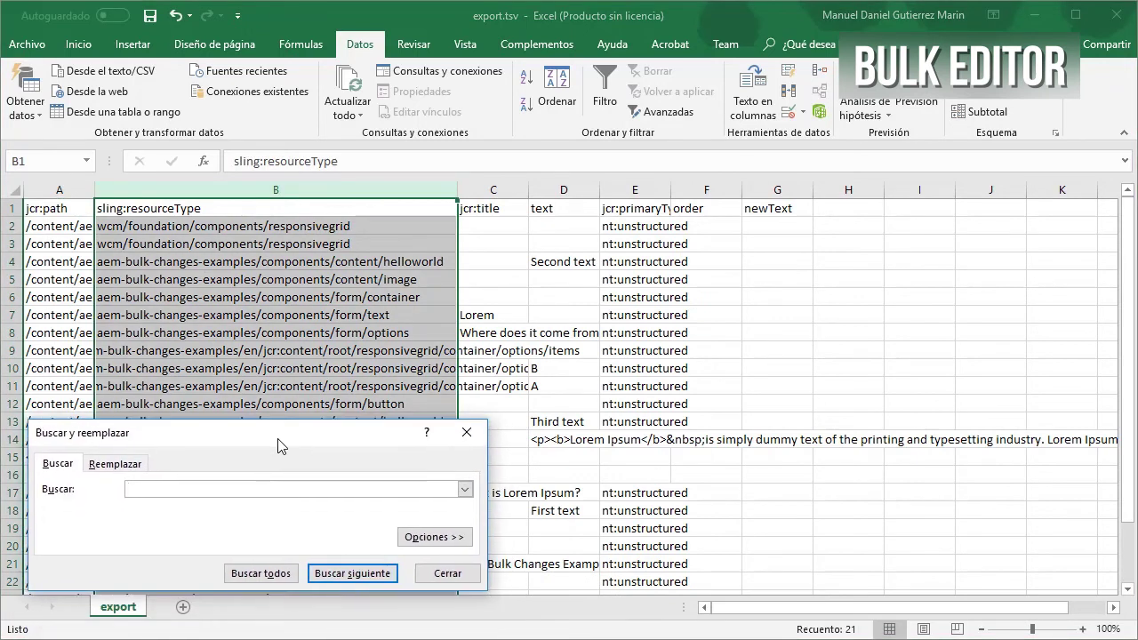
text(aem-bulk-changes-examples)
click(116, 463)
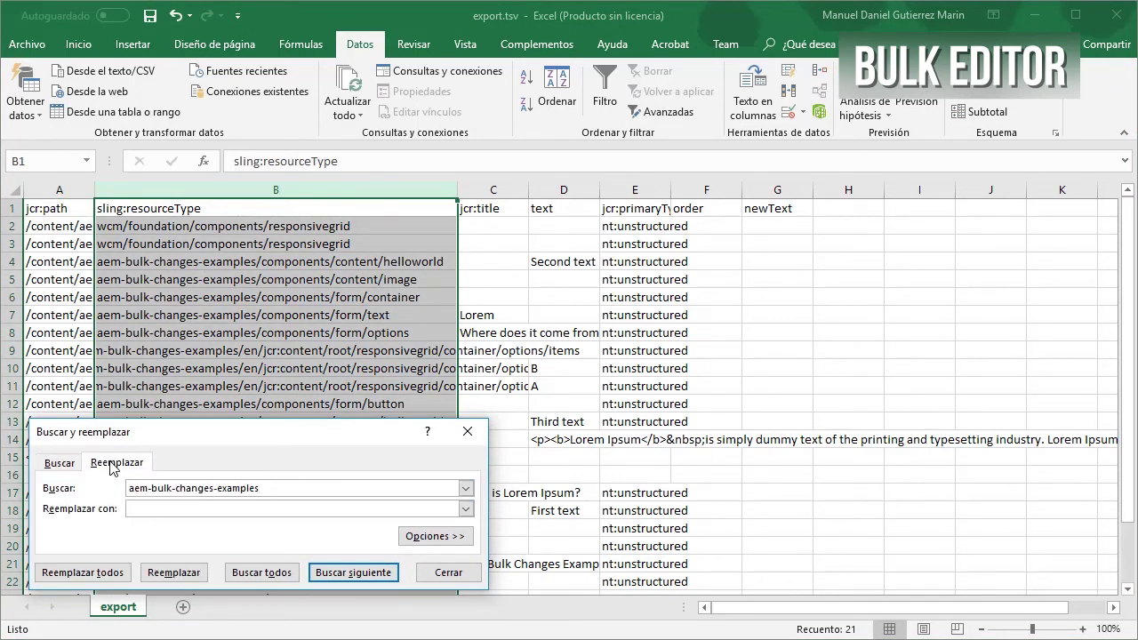
click(165, 509)
text(aem-bulk-changes-examples)
text(-new)
click(82, 573)
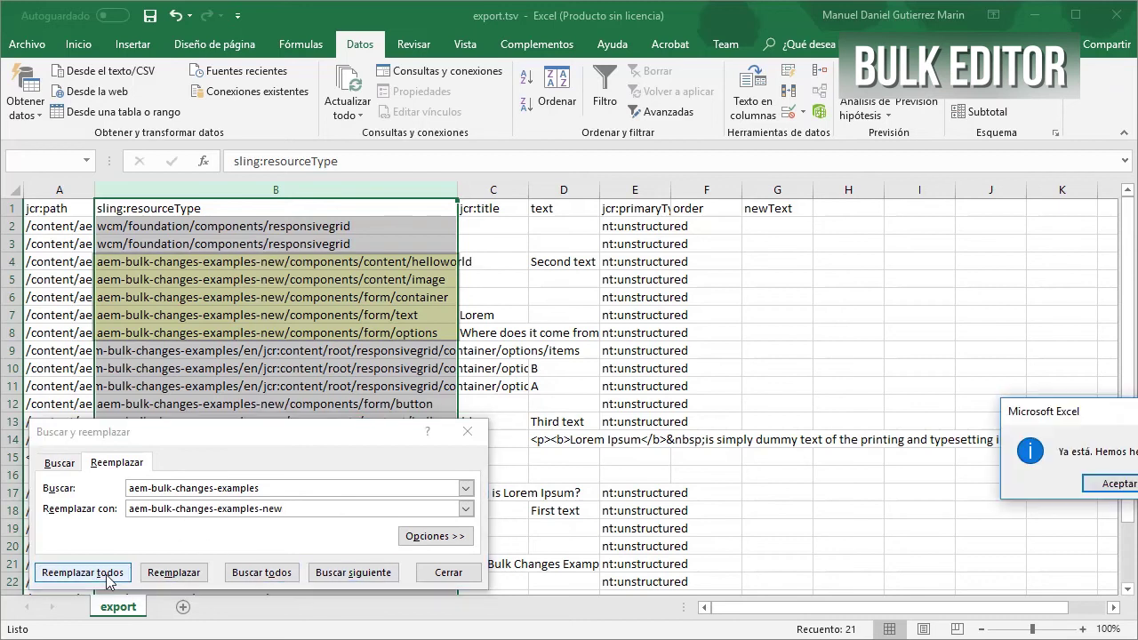
key(Return)
click(436, 574)
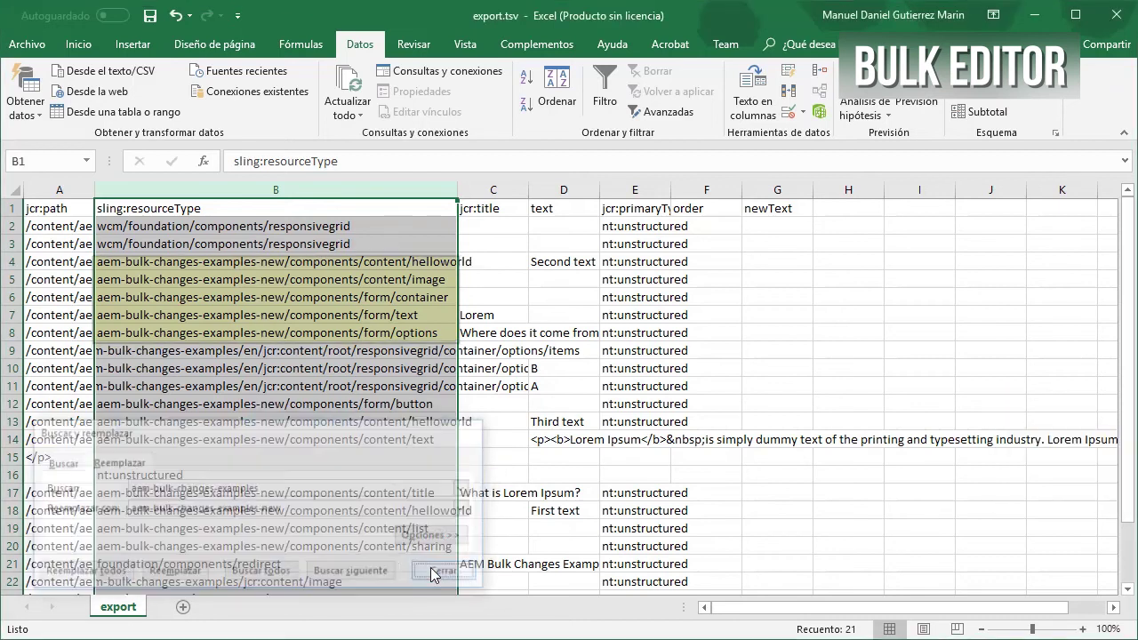
Filter the sling:resourceType column by "hello" and move the filtered rows' values from the text column to newText
click(612, 92)
click(449, 209)
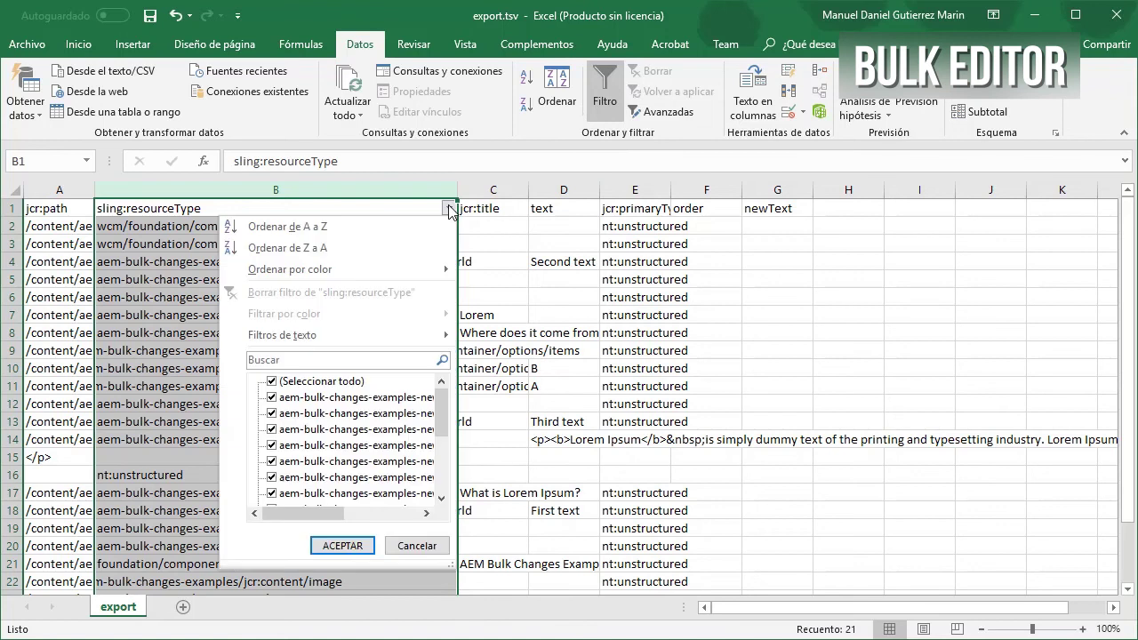
text(hello)
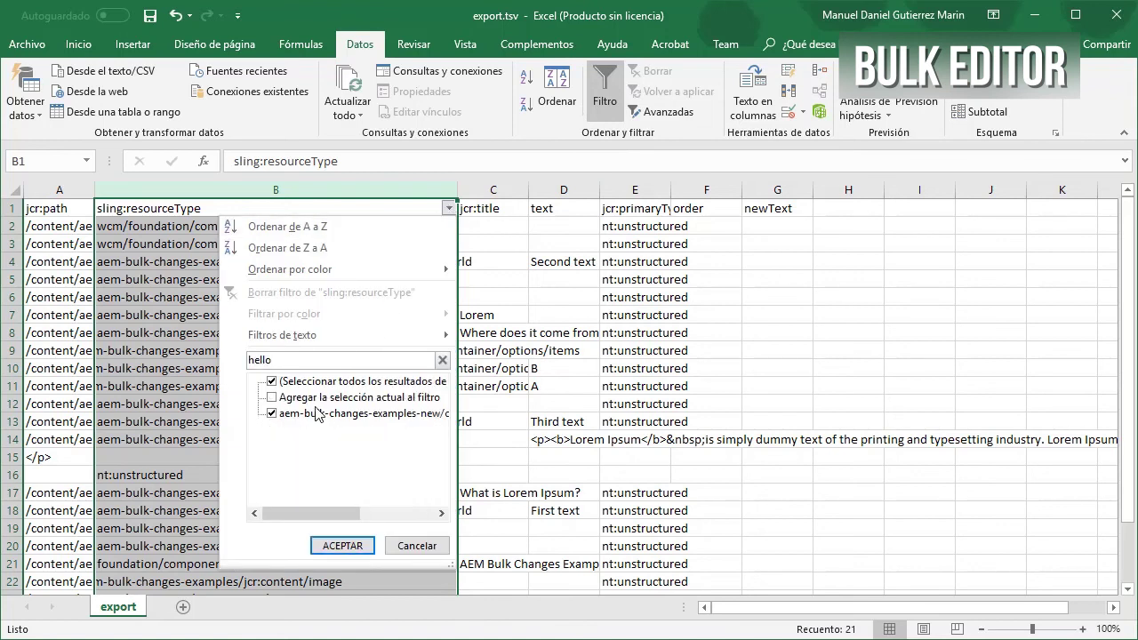
click(289, 415)
click(358, 546)
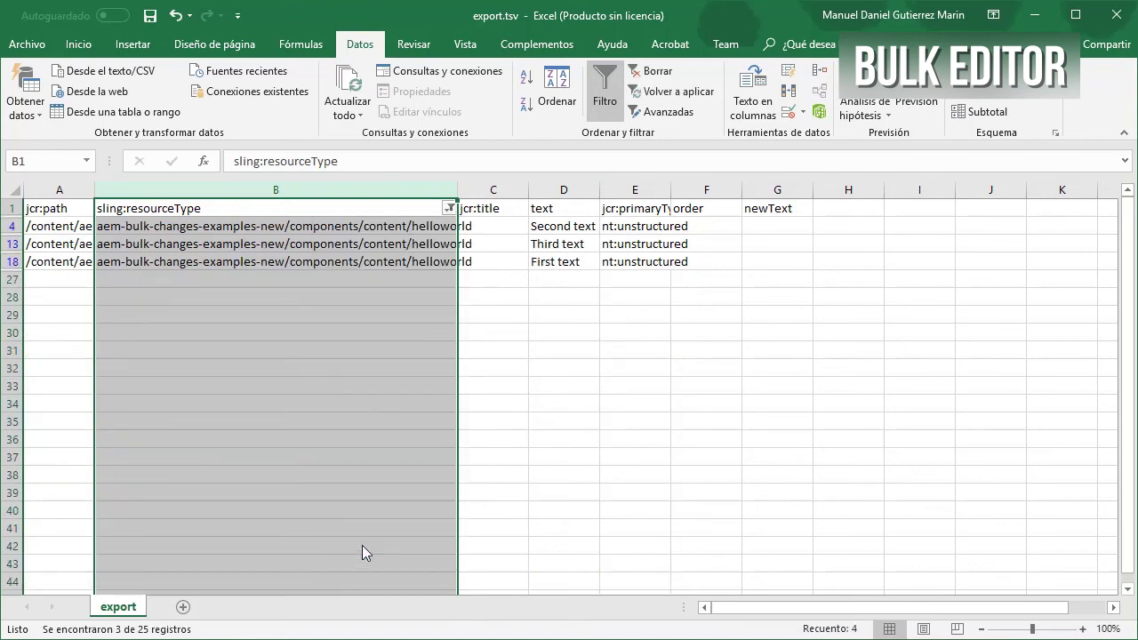
drag(541, 227, 756, 258)
Set the order values to 1 for First text, 2 for Second text and 3 for Third text, and save the file
click(709, 261)
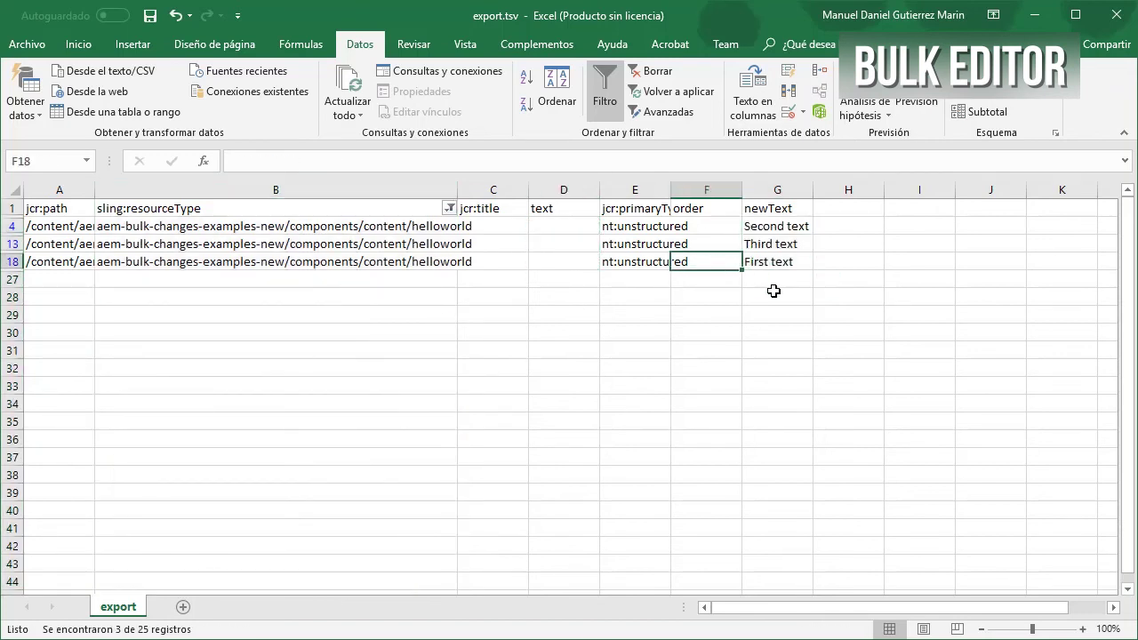
text(1)
key(Return)
text(2)
key(Return)
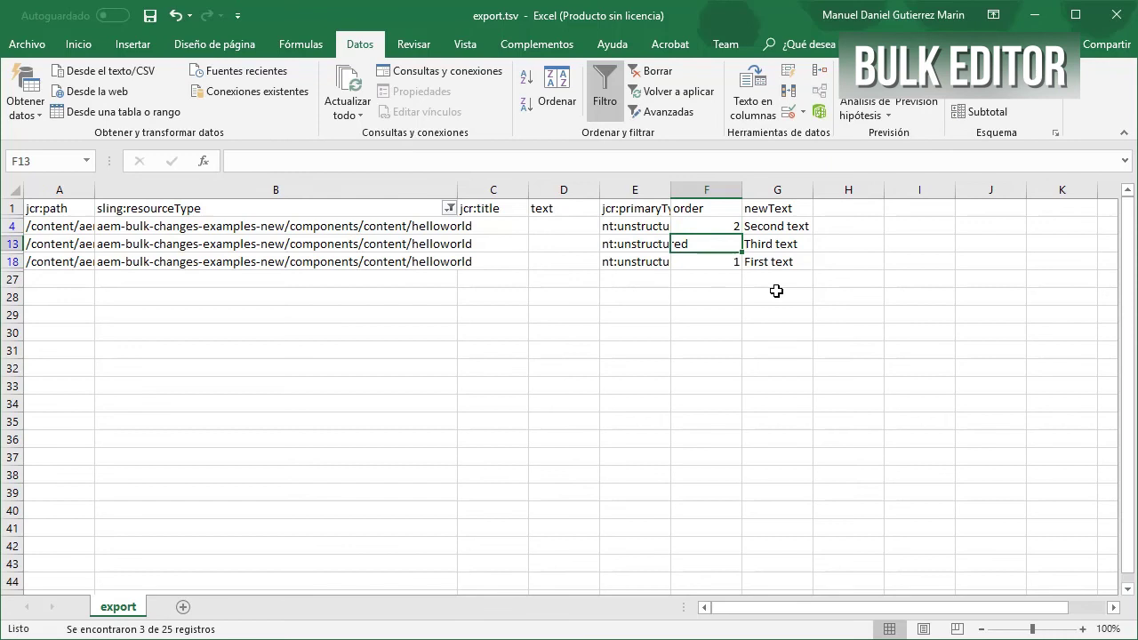
text(3)
key(Return)
key(Return)
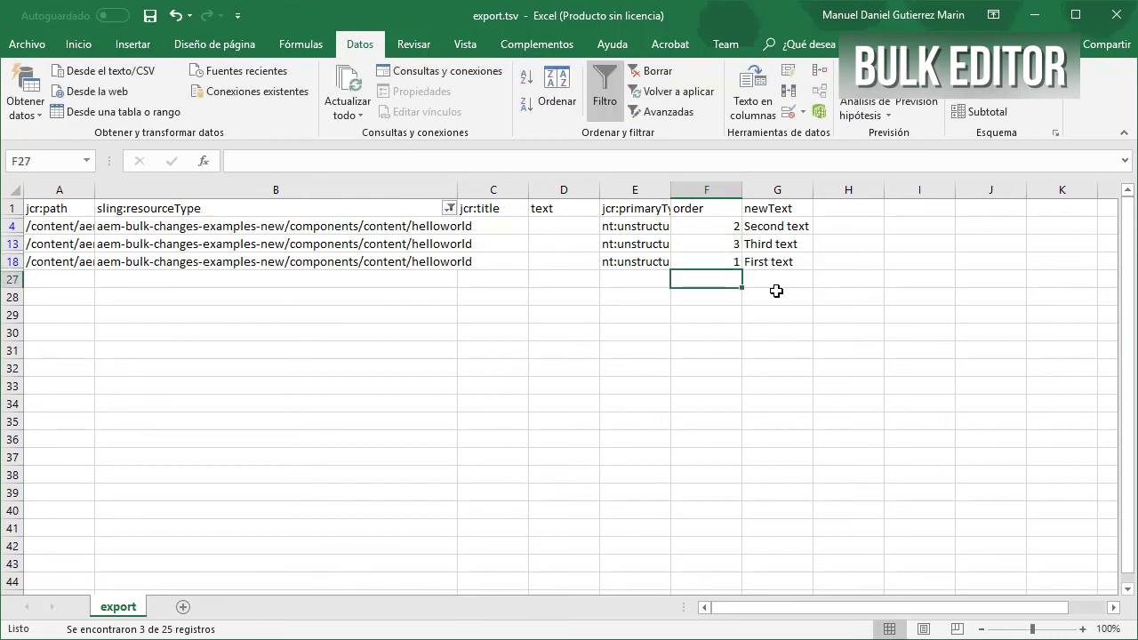
key(ctrl+s)
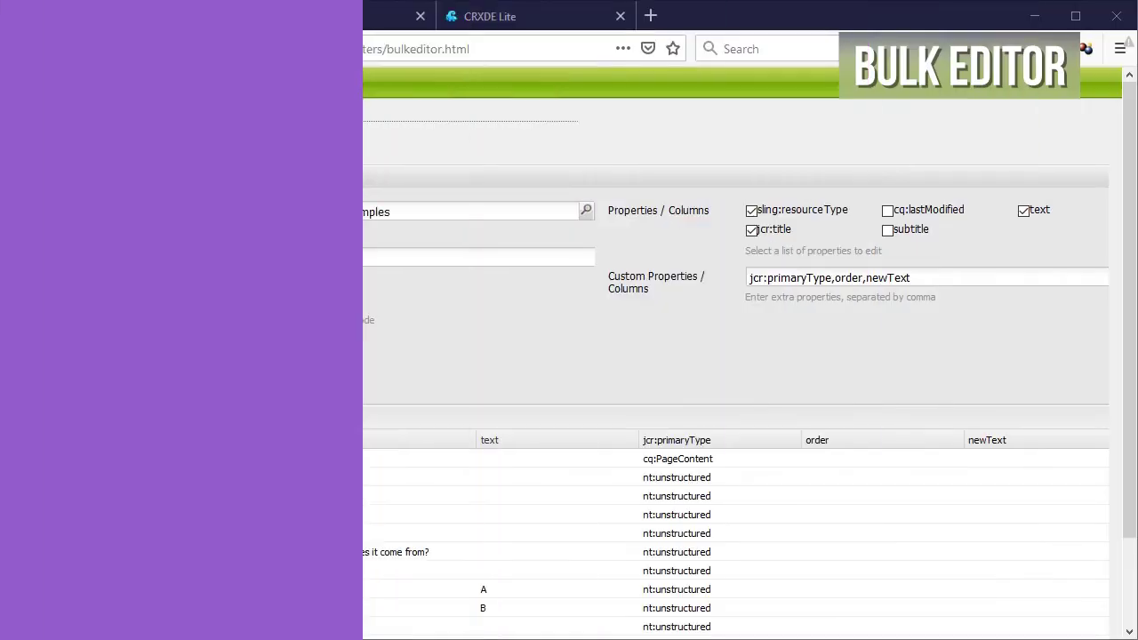
Duplicate the BulkEditor browser tab and load the copy with ?hib=false added to its URL
right_click(159, 18)
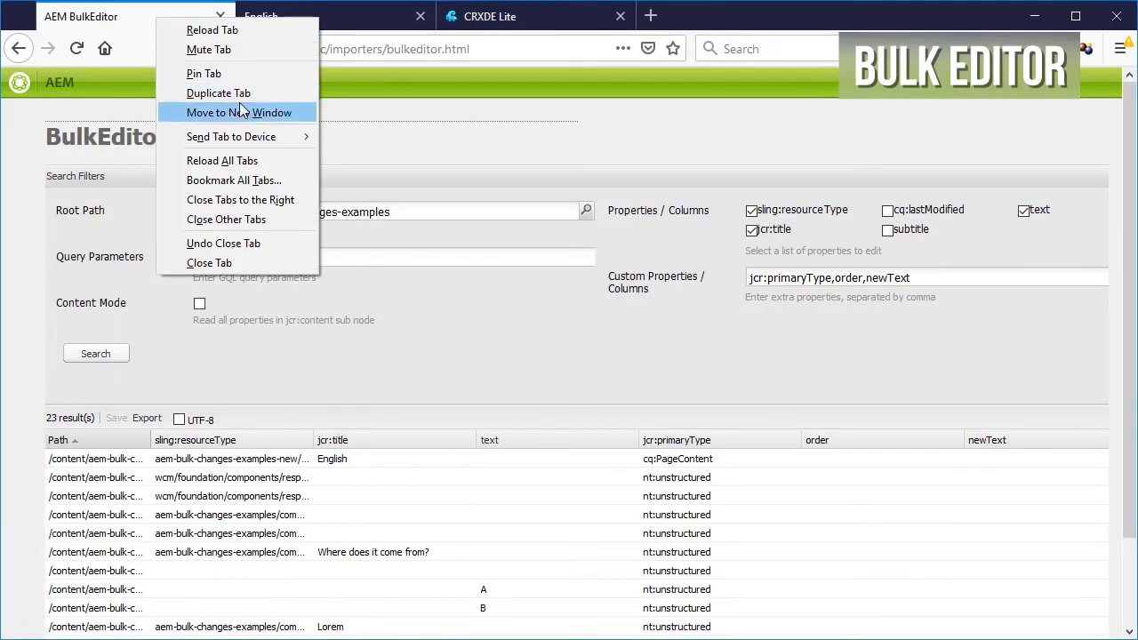
click(238, 93)
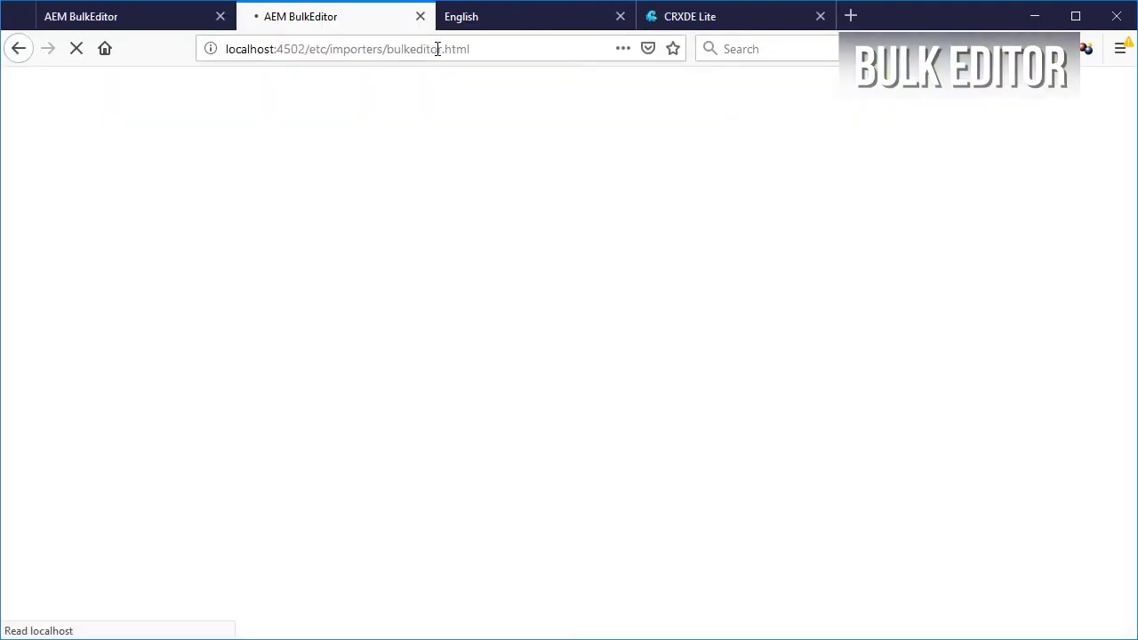
click(501, 51)
click(537, 51)
text(?hib=false)
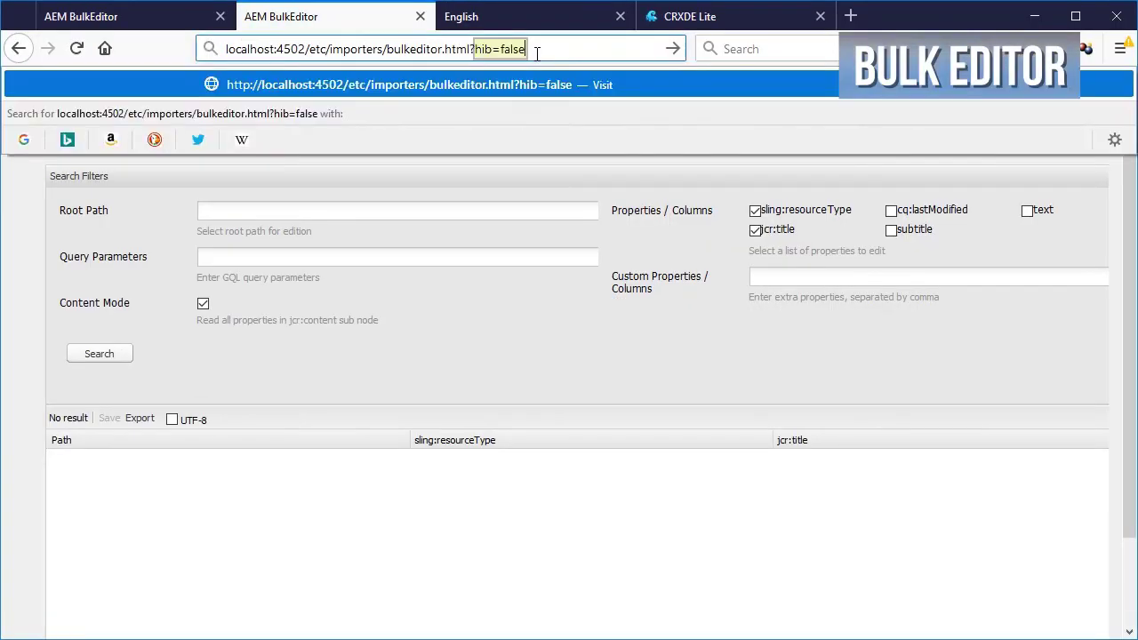
key(Return)
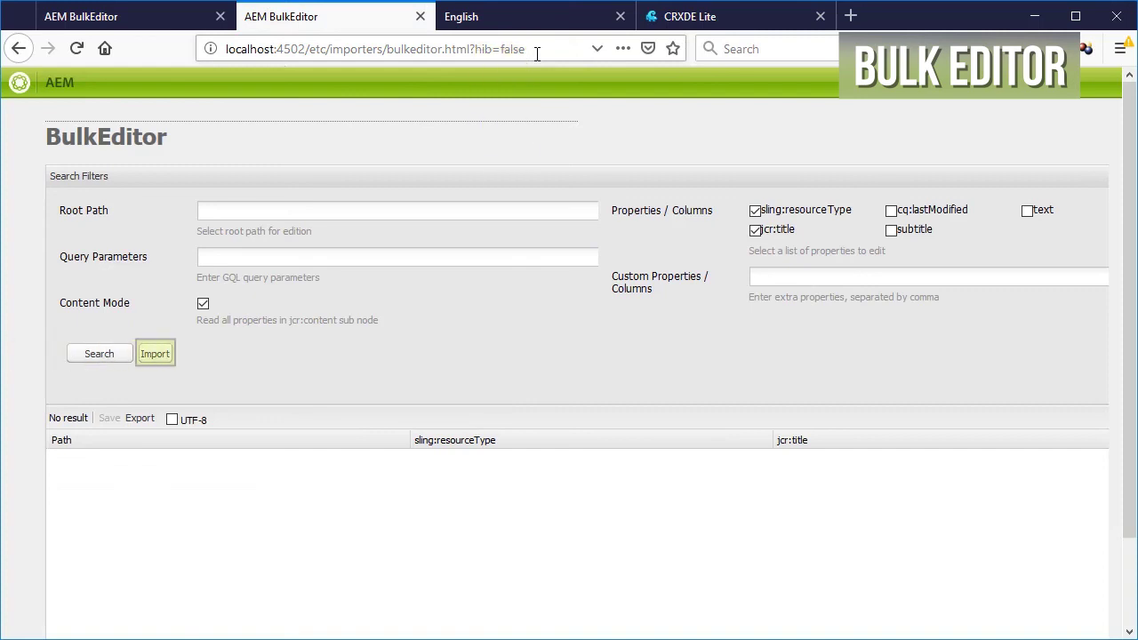
Reuse the original BulkEditor's root path /content/aem-bulk-changes-examples in the duplicated one, and switch to the English page editor
click(107, 23)
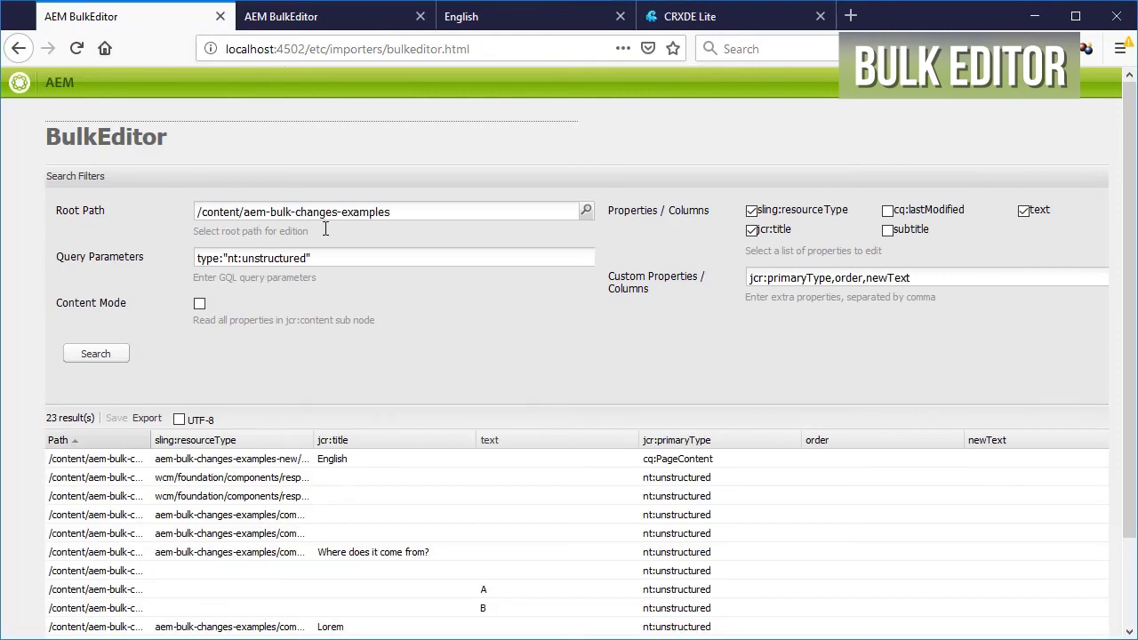
triple_click(396, 218)
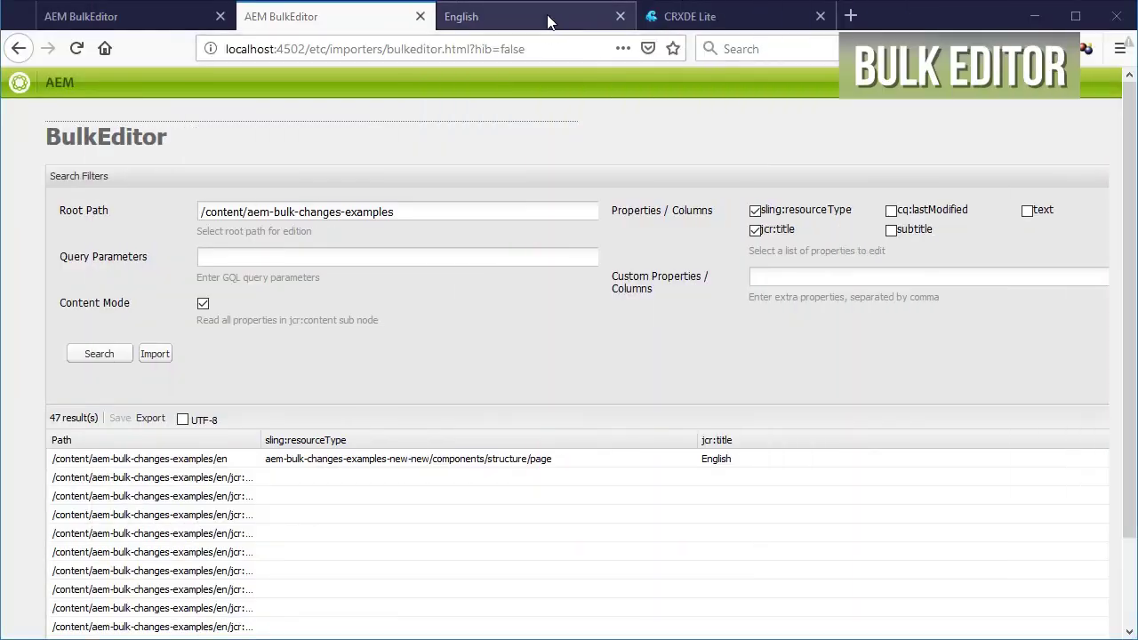
click(546, 20)
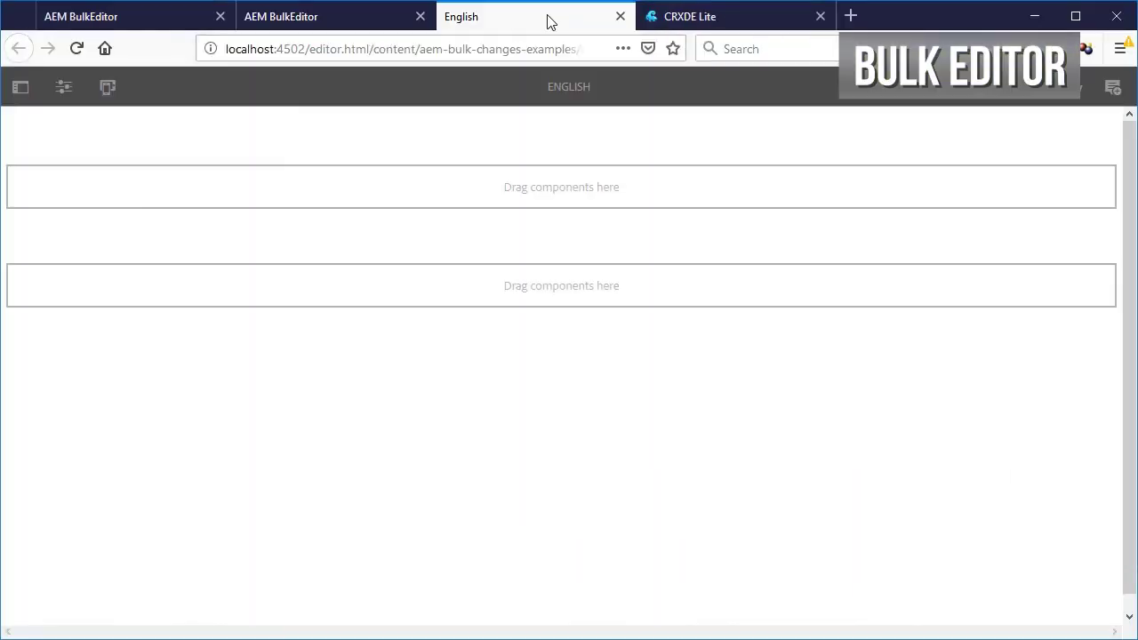